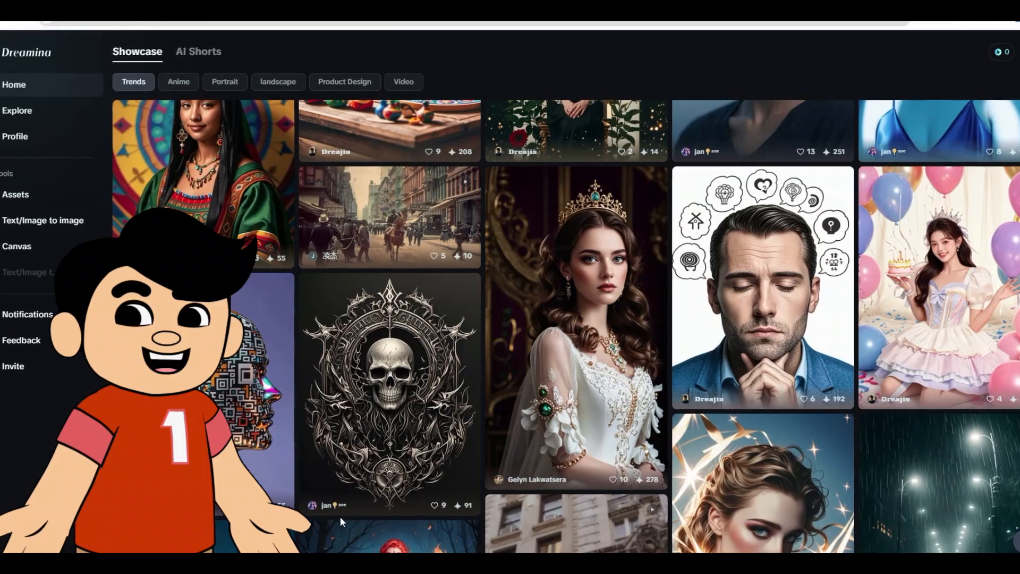
Look through the trending images in the Dreamina showcase on the home page
scroll(340, 517, "down", 4)
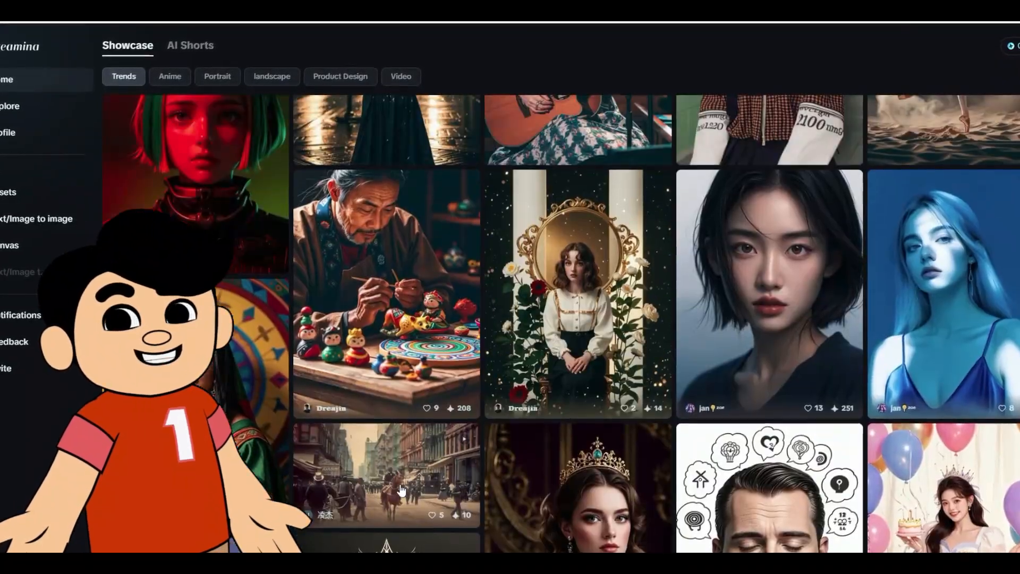
scroll(334, 294, "up", 3)
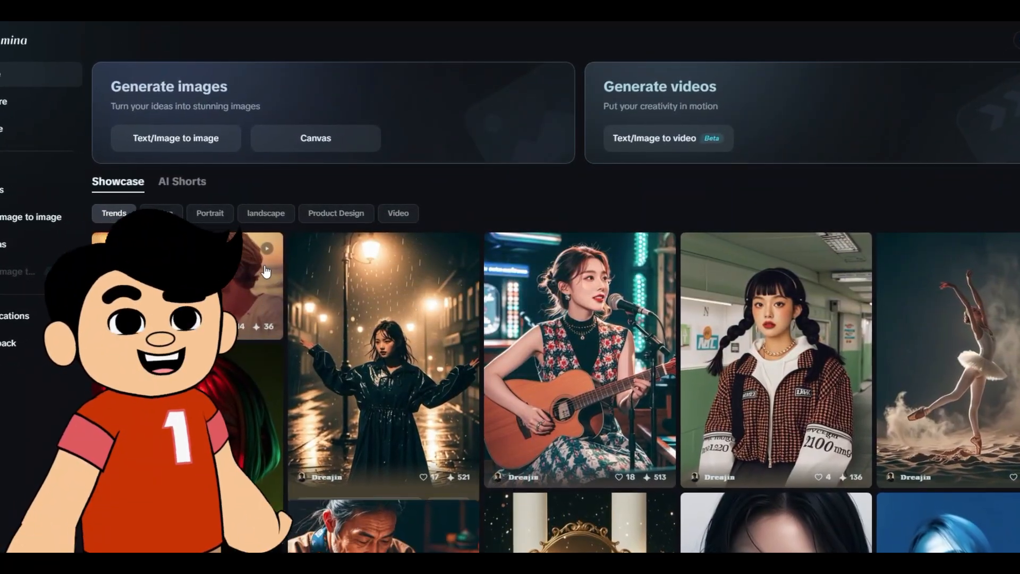
left_click(9, 101)
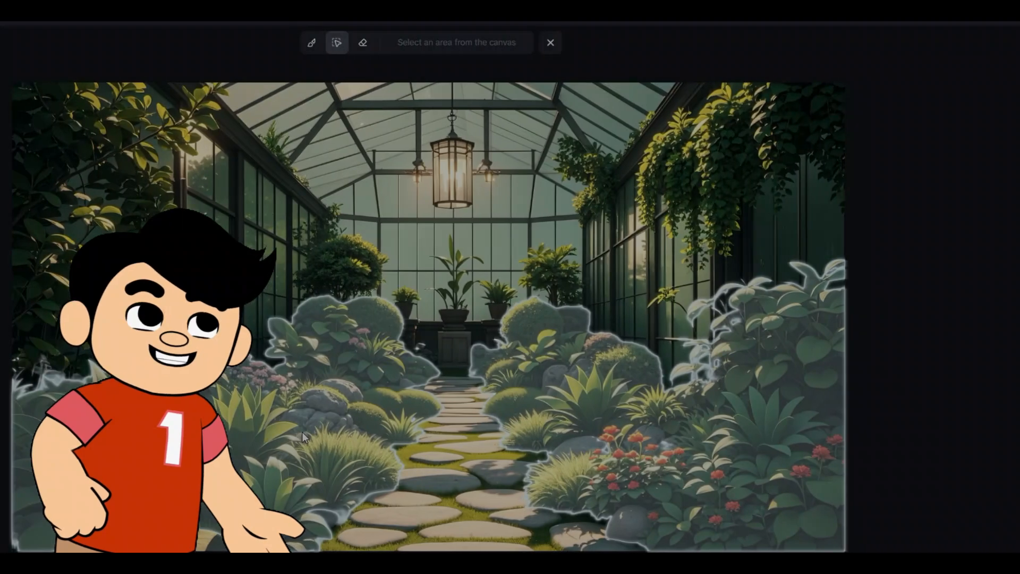
Search Google for "dreamina" and open the CapCut result "Dreamina: Free AI Image Generator"
left_click(326, 430)
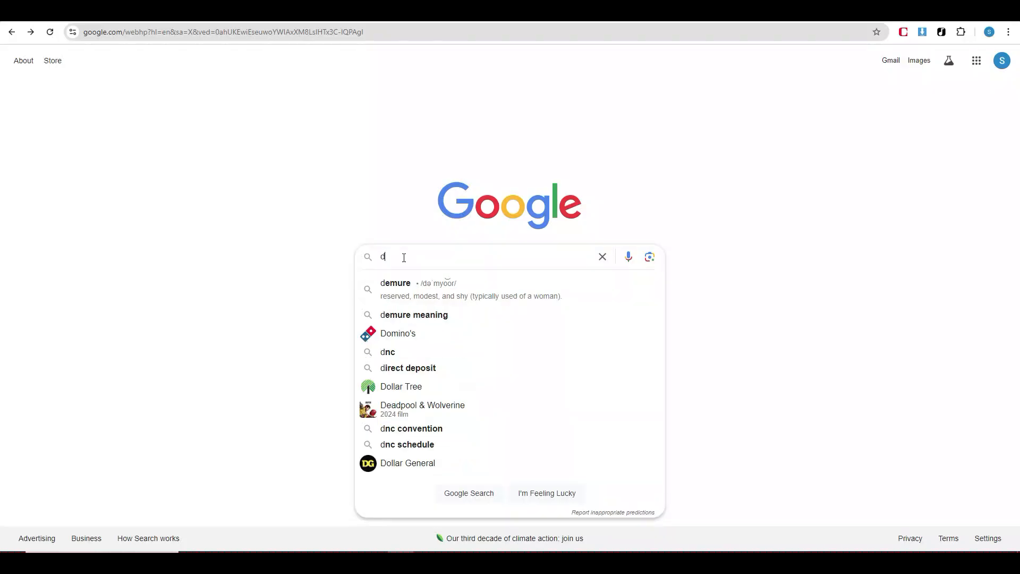
type("reamina")
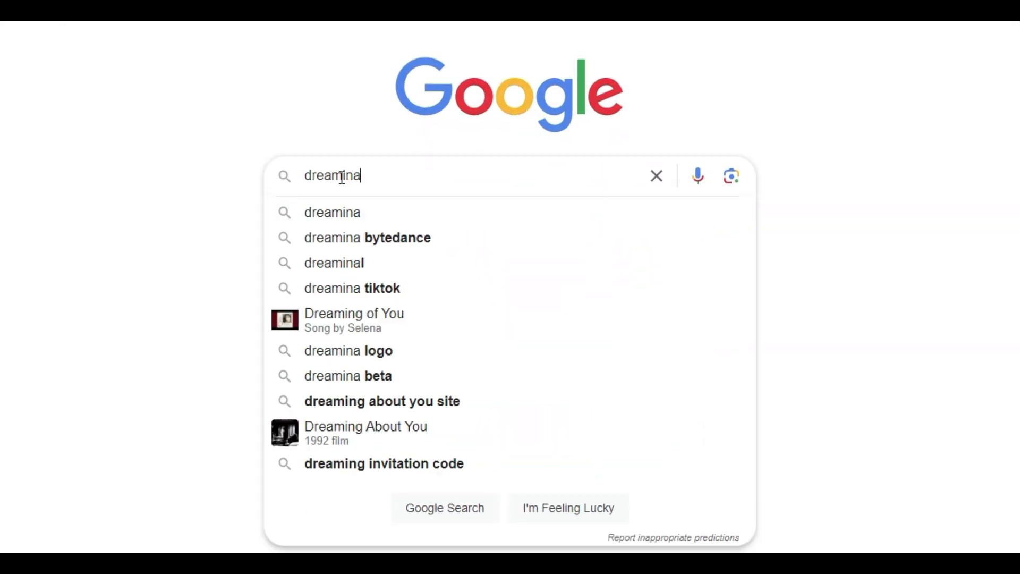
key("Return")
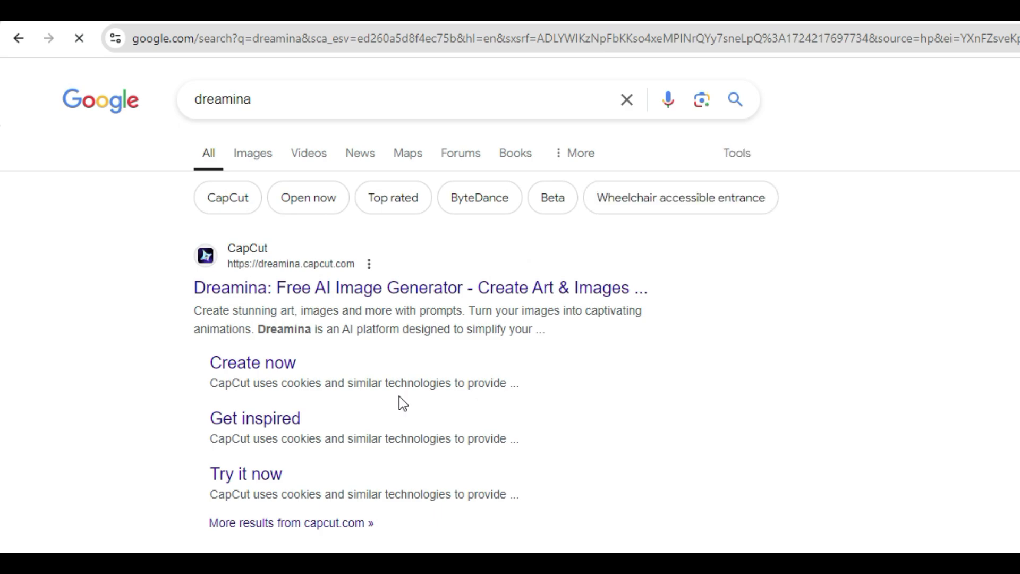
left_click(401, 294)
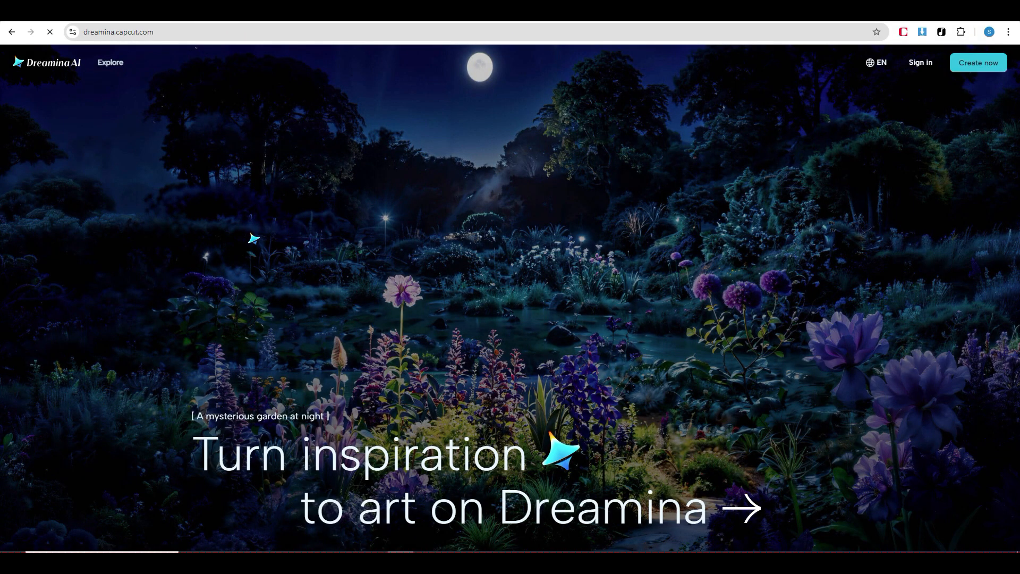
Look over the Dreamina landing page and open its sign-in page
scroll(524, 413, "down", 10)
scroll(688, 410, "down", 15)
scroll(870, 431, "up", 20)
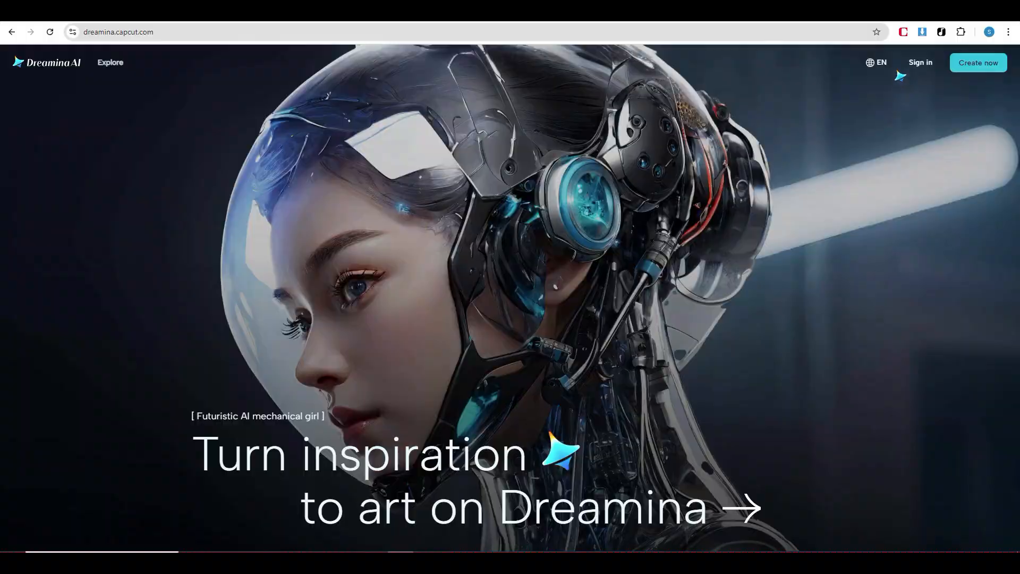
left_click(900, 76)
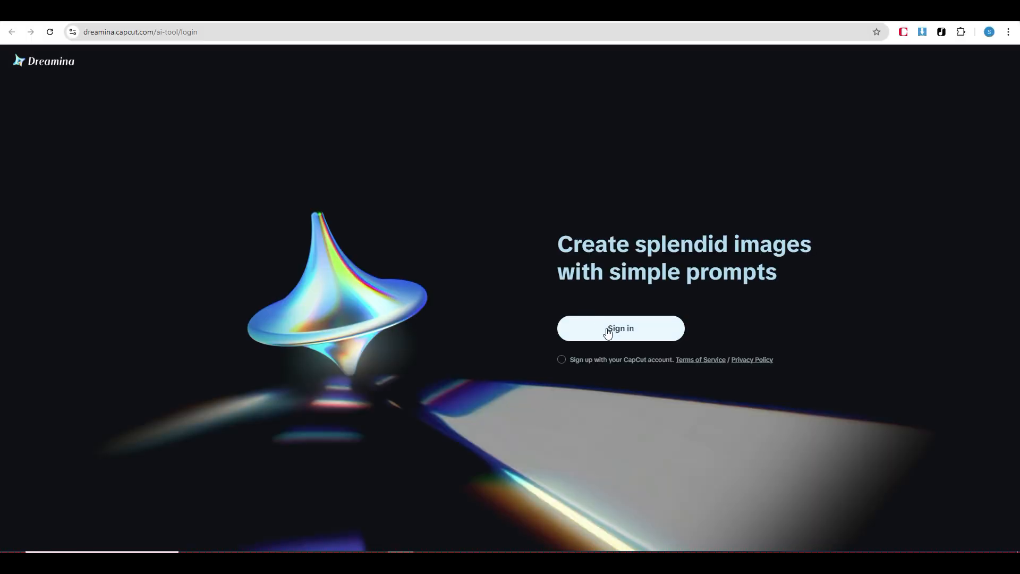
Agree to sign up with the CapCut account and continue signing in with Google
left_click(608, 332)
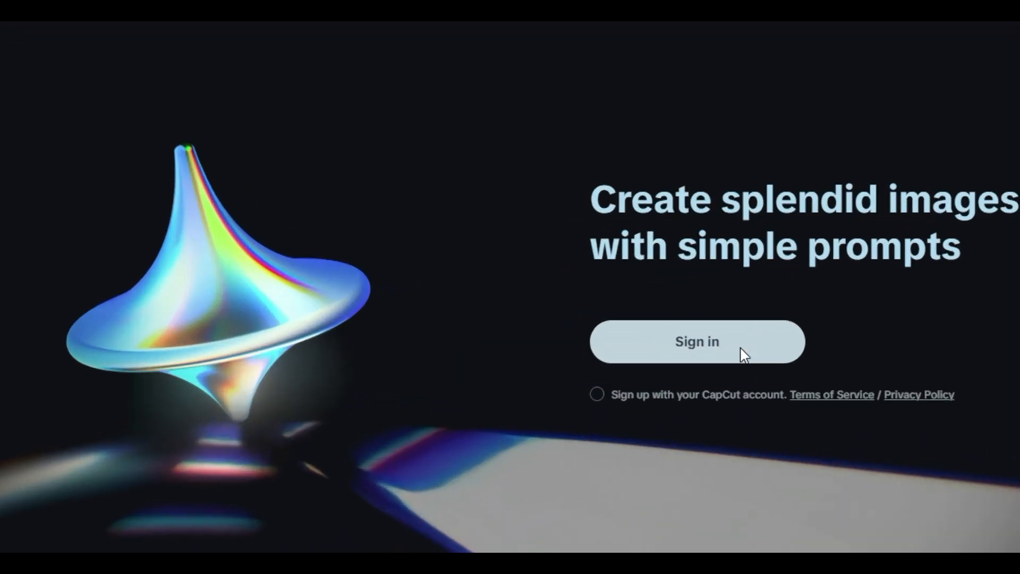
left_click(740, 349)
left_click(706, 352)
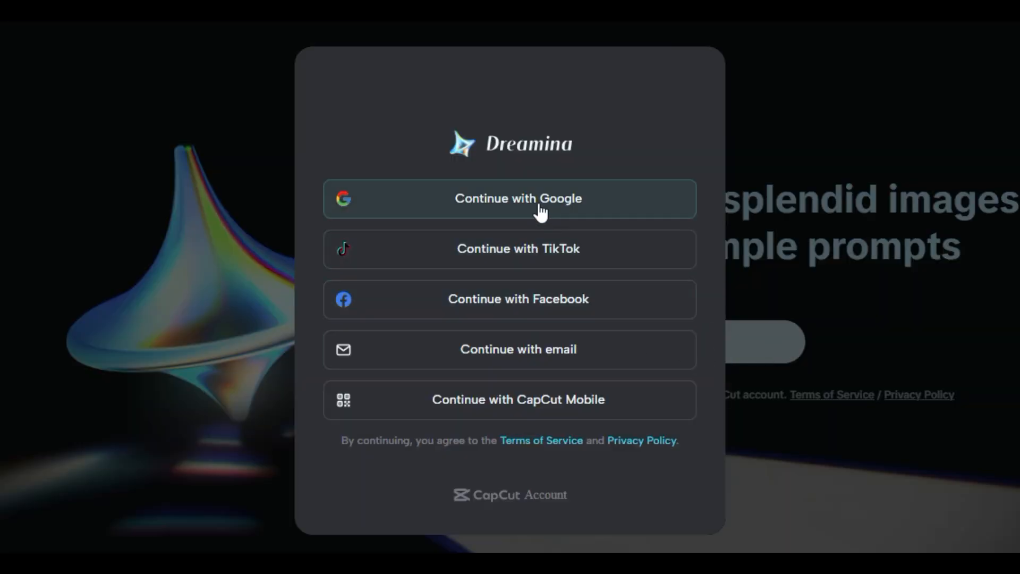
left_click(568, 218)
Fill in the year, month and day of birth on the sign-up form and continue
left_click(367, 316)
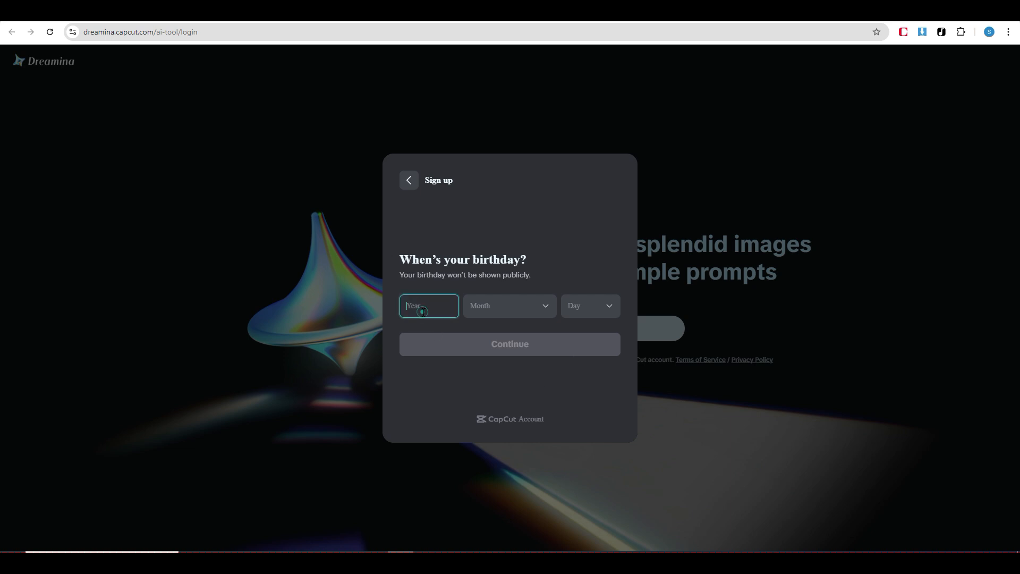
type("2000")
left_click(505, 309)
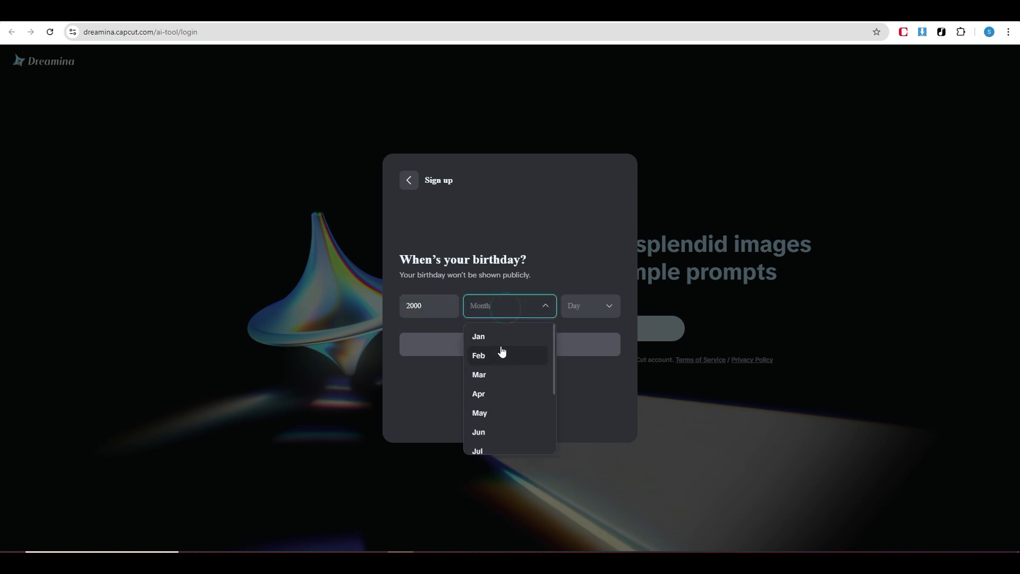
left_click(481, 336)
left_click(573, 316)
left_click(604, 341)
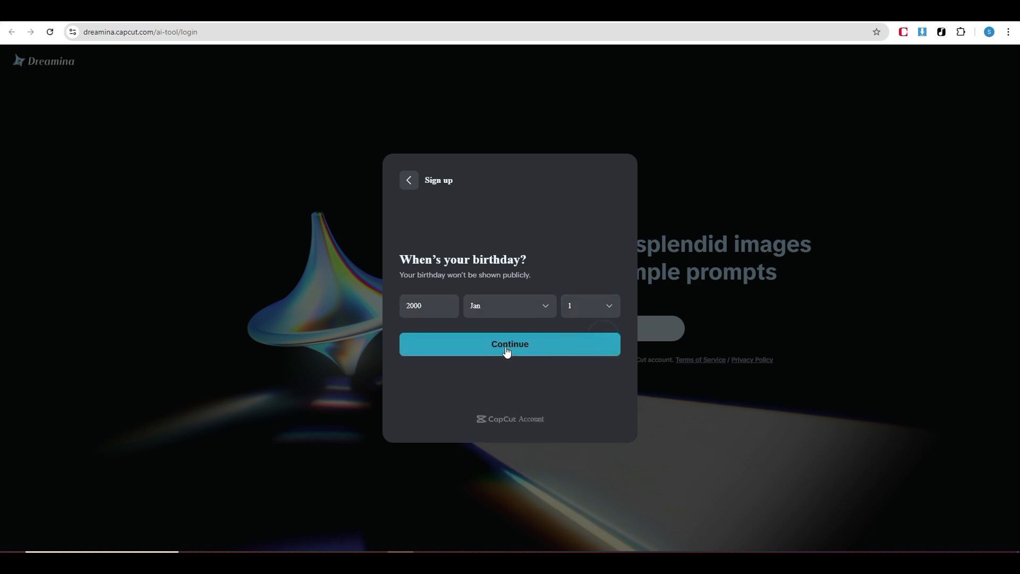
left_click(506, 349)
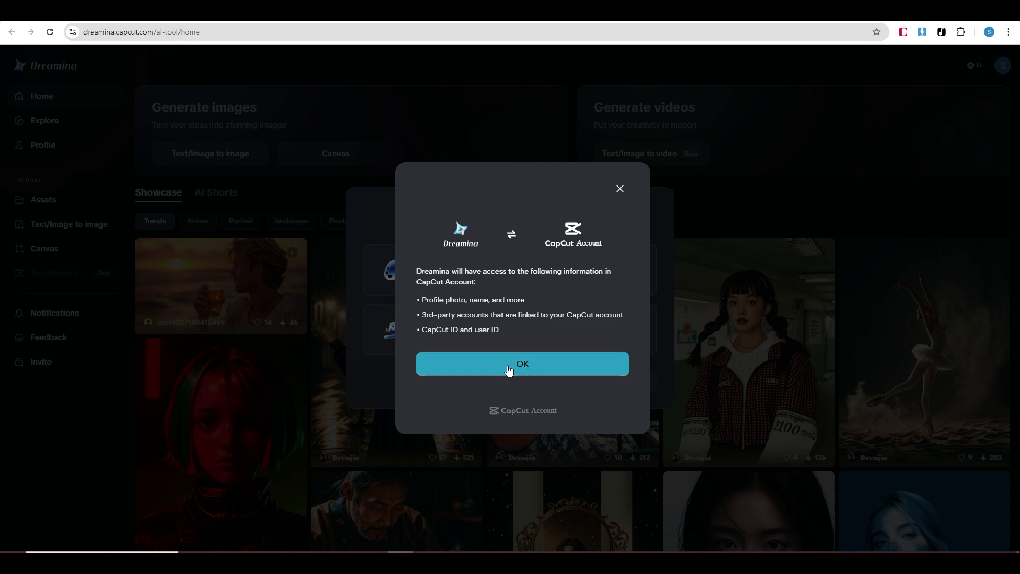
Allow Dreamina access to the CapCut account information and submit the onboarding survey with Other as the content type
left_click(508, 366)
left_click(568, 284)
left_click(610, 379)
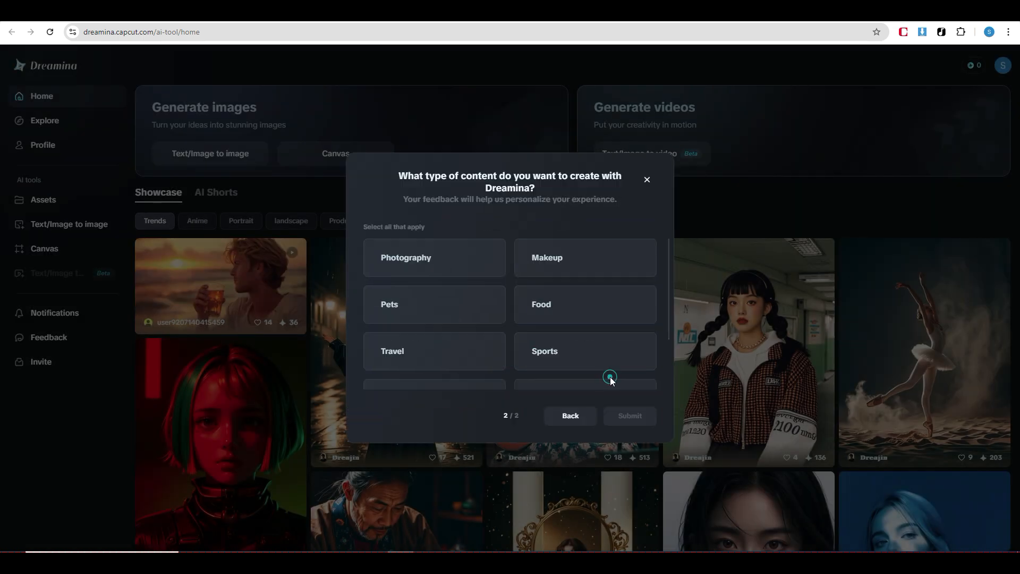
scroll(569, 330, "down", 2)
left_click(578, 369)
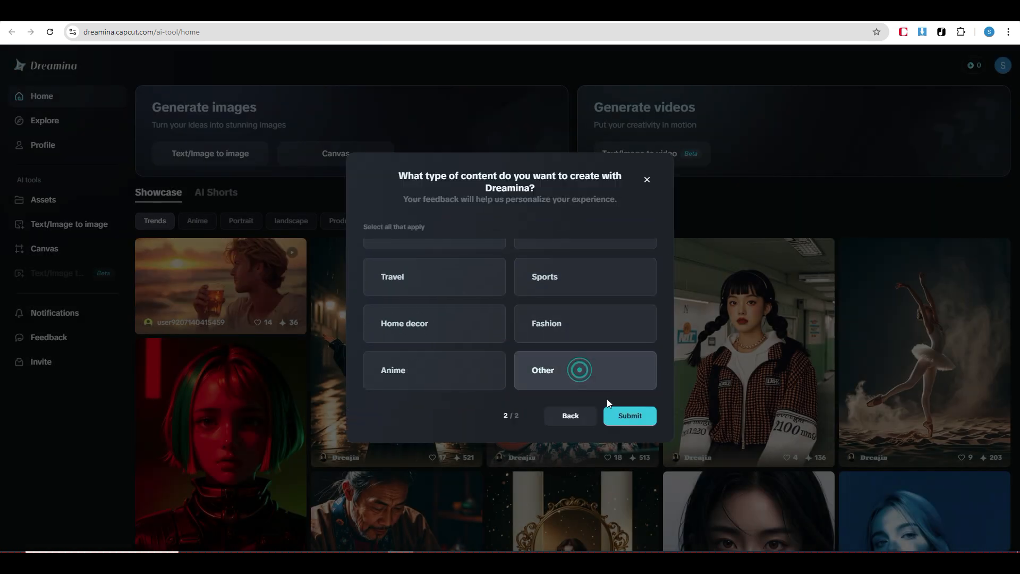
left_click(630, 416)
Browse the home showcase, the Anime, Portrait and landscape categories in Explore, and the Assets page
scroll(425, 319, "down", 12)
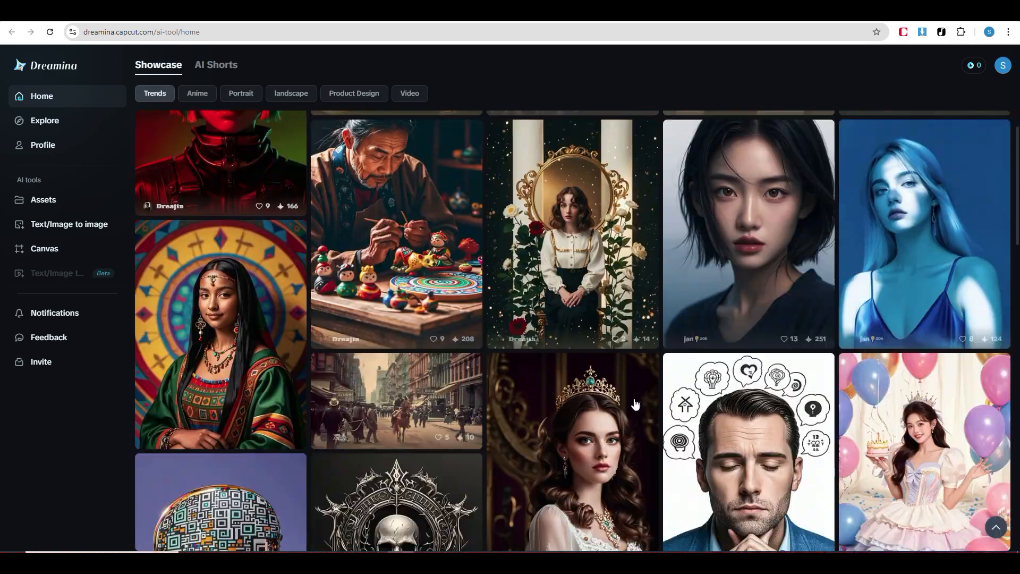
scroll(427, 309, "up", 13)
left_click(69, 120)
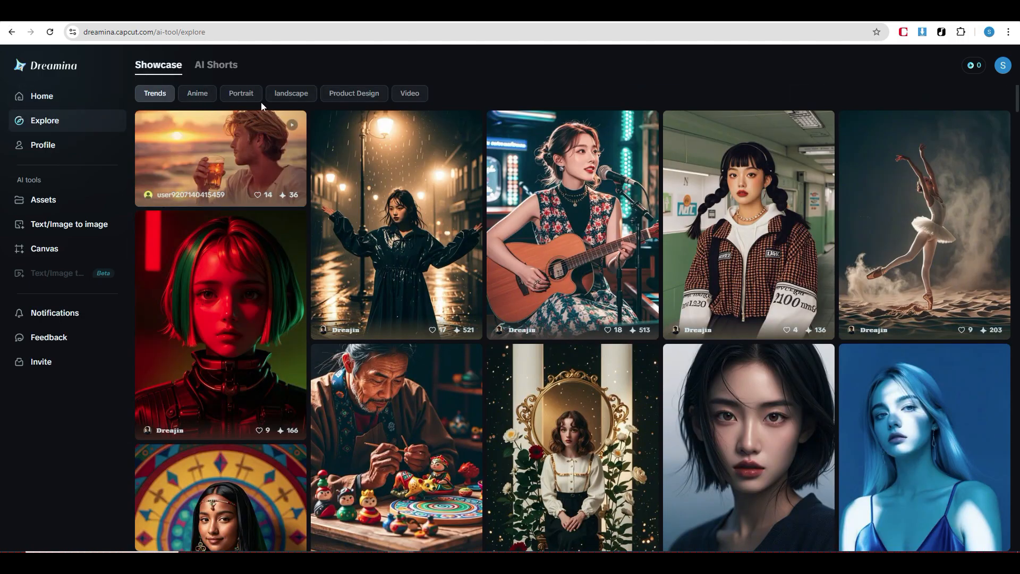
left_click(198, 94)
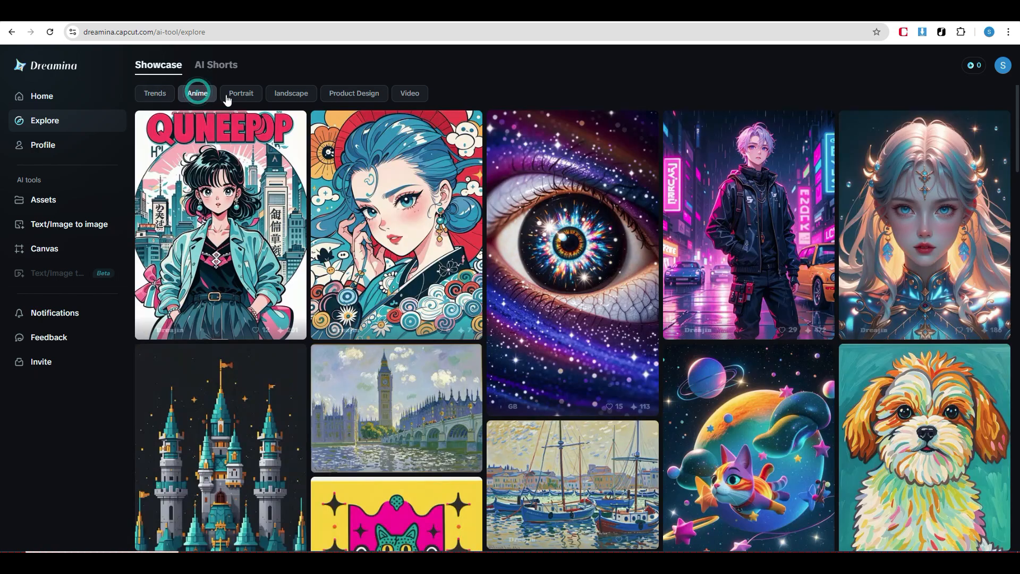
left_click(237, 95)
left_click(276, 94)
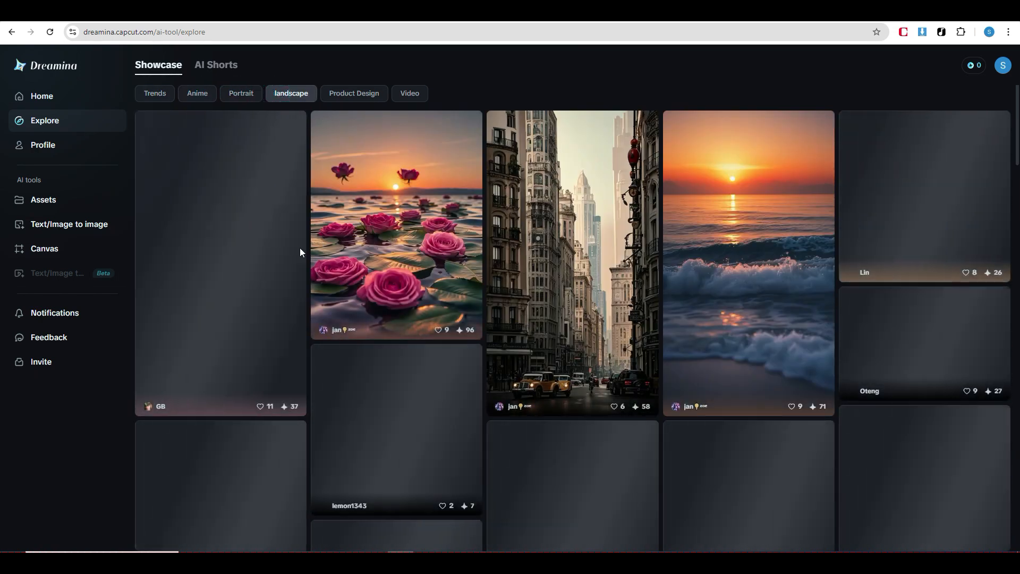
left_click(275, 94)
left_click(62, 198)
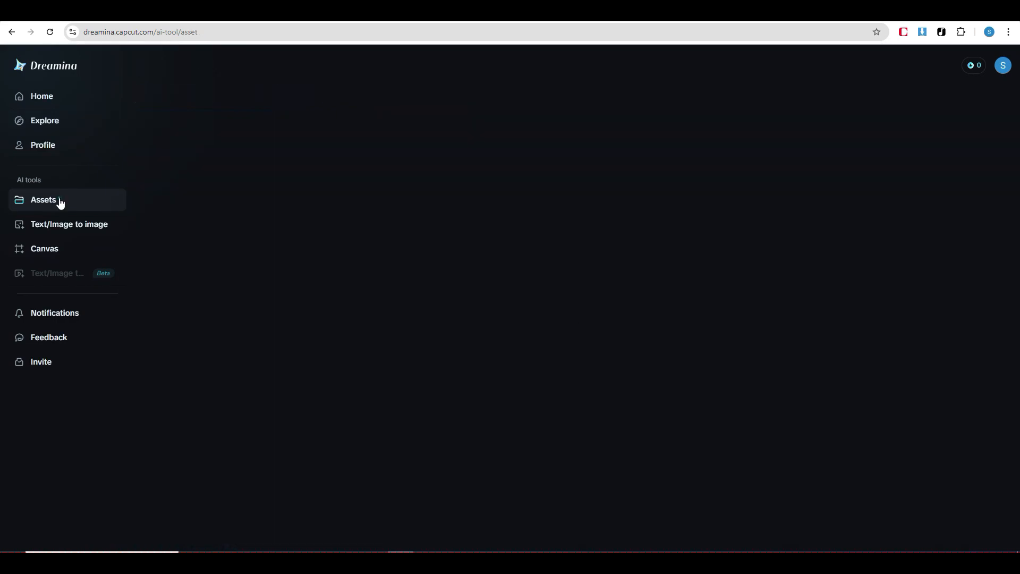
Open the Text/Image to image generator and enter the prompt for a girl lying on a couch in Keith Haring-like graffiti style, done in Sharpie
left_click(41, 96)
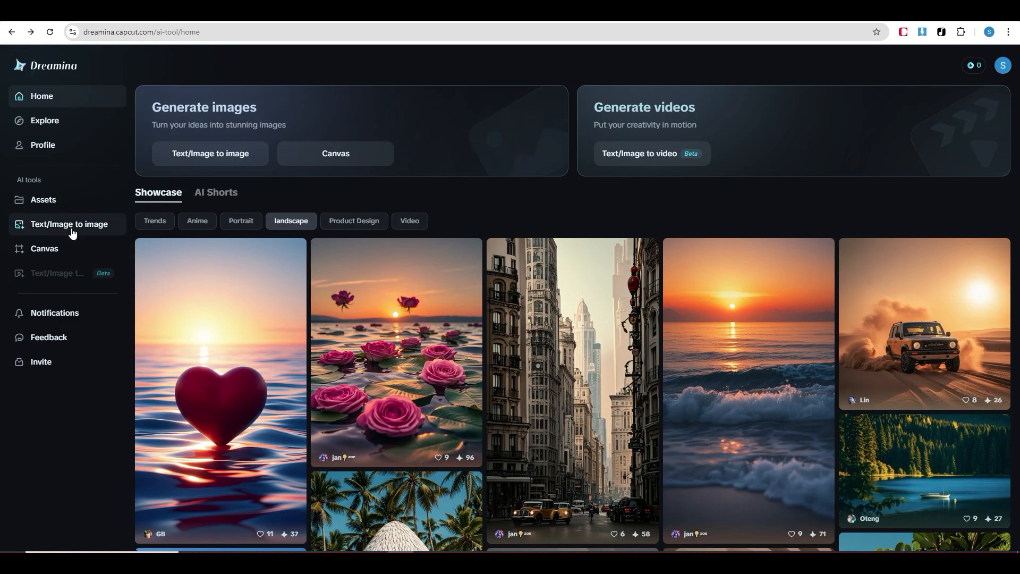
left_click(230, 155)
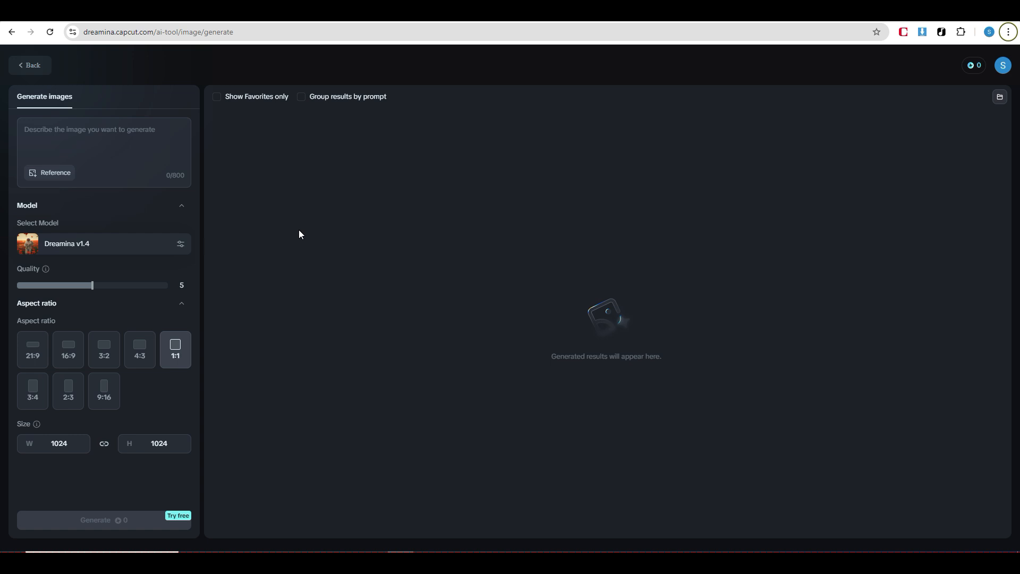
left_click(66, 134)
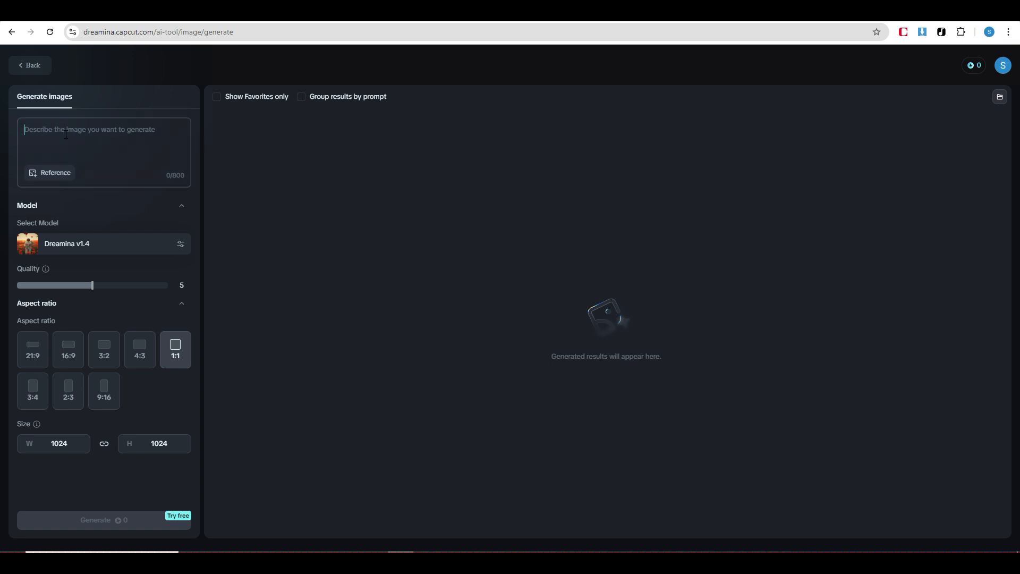
type("A girl in short sleeves and jeans lying on a couch, featuring graffiti-style artwork akin to Keith Haring's. The illustration is done in Sharpie, with bold lines and solid colors, emphasizing simple details and a minimalist, colorful background.")
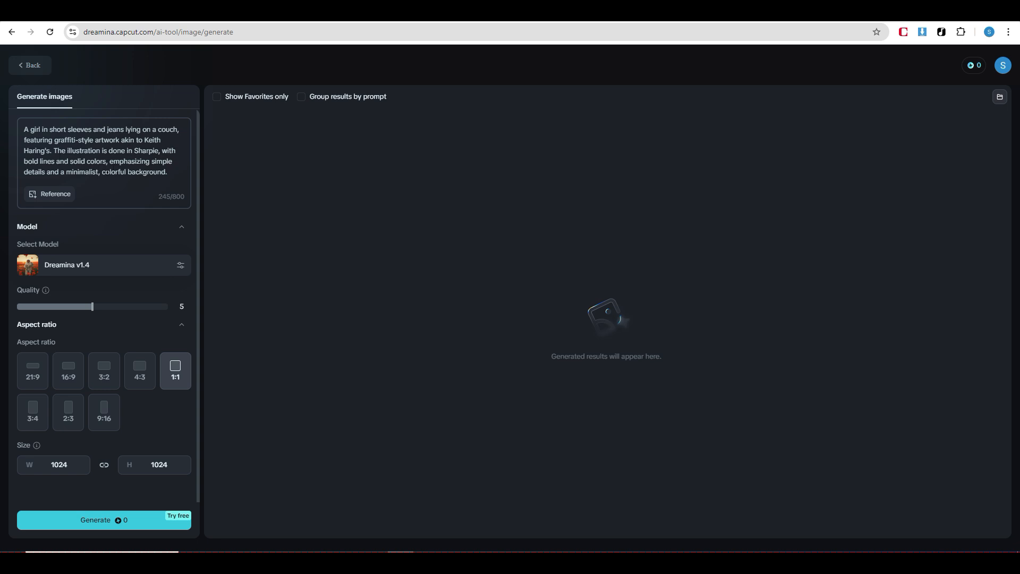
Generate the images with the Dreamina v1.4 model, quality 10 and a 16:9 aspect ratio
left_click(180, 265)
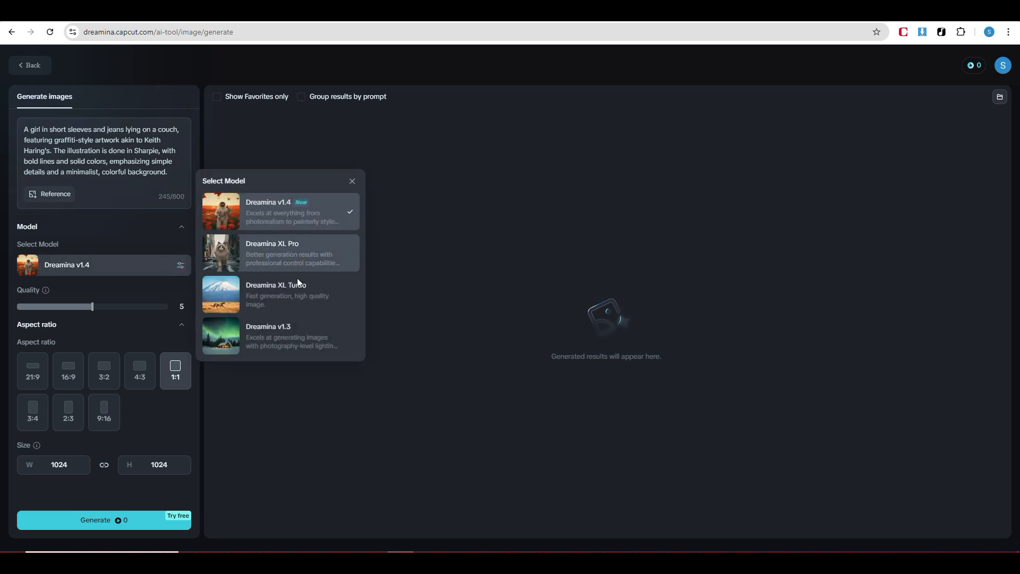
left_click(315, 215)
left_click_drag(96, 310, 176, 323)
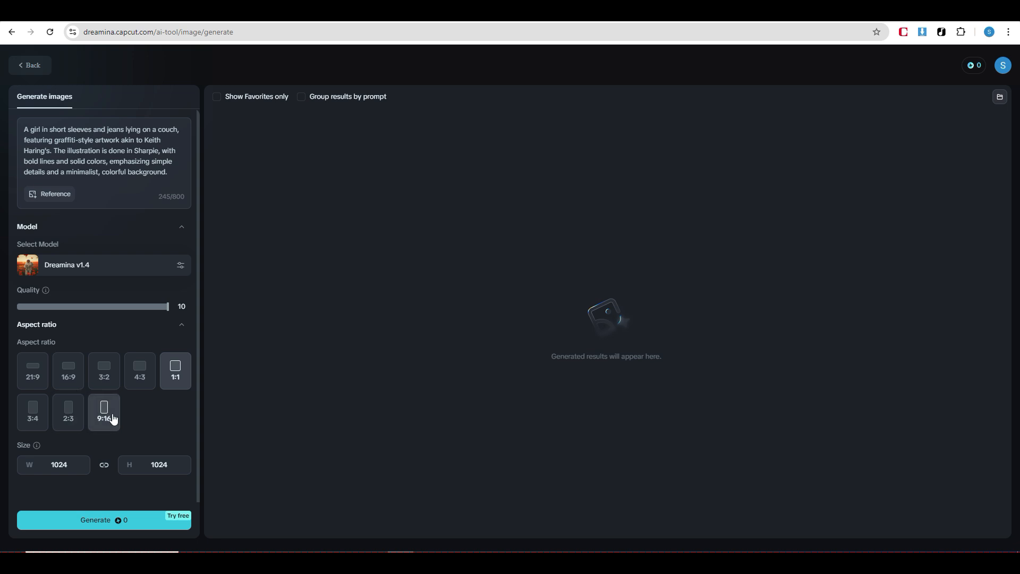
left_click(64, 383)
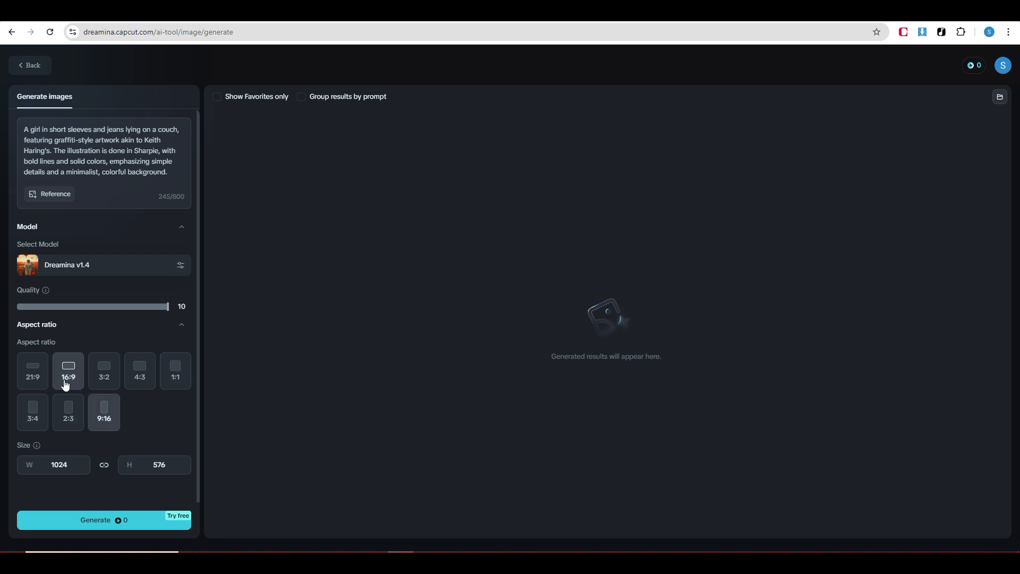
left_click(117, 522)
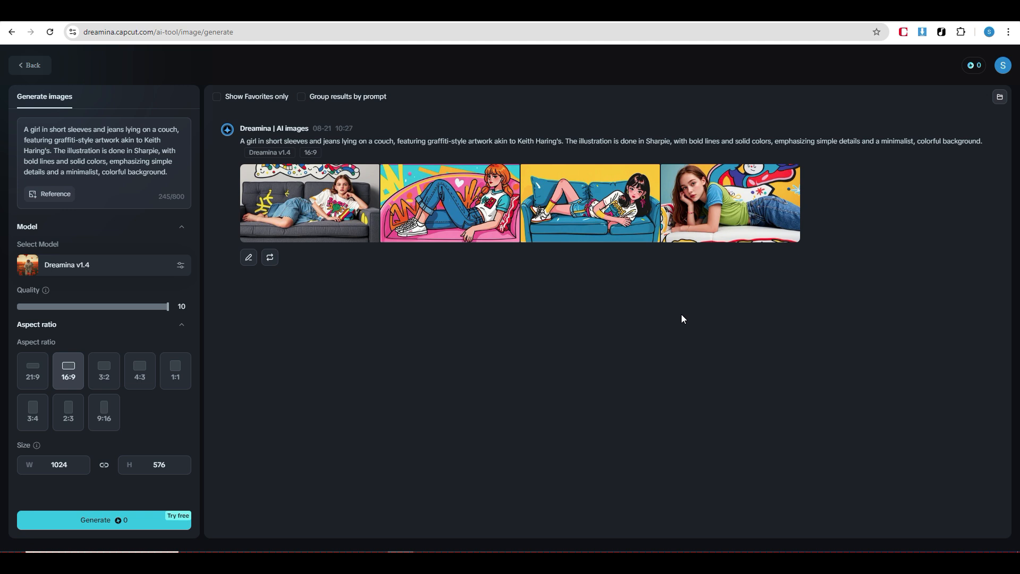
Replace the prompt with the photorealistic garden and small stone path inside a giant greenhouse, camera Canon, and generate the images
left_click(75, 136)
key("ctrl+a")
key("BackSpace")
type("garden with plants and flowers, small stone path in a forest, many plants and flowers on the sides, inside a giant greenhouse, photorealistic, camera Canon")
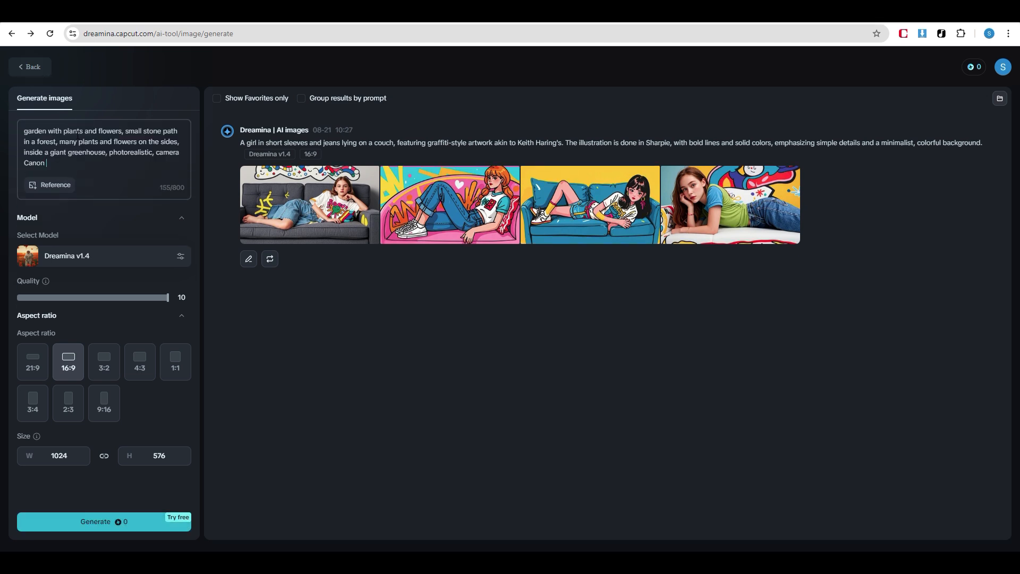
left_click(121, 527)
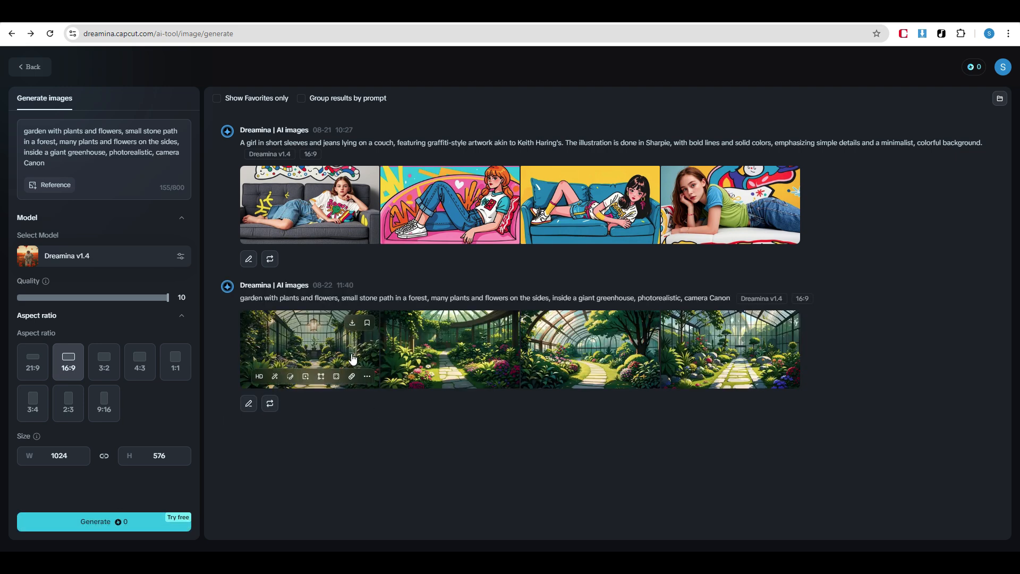
View the four generated greenhouse garden images one by one, and open the first one for editing on the canvas
left_click(351, 351)
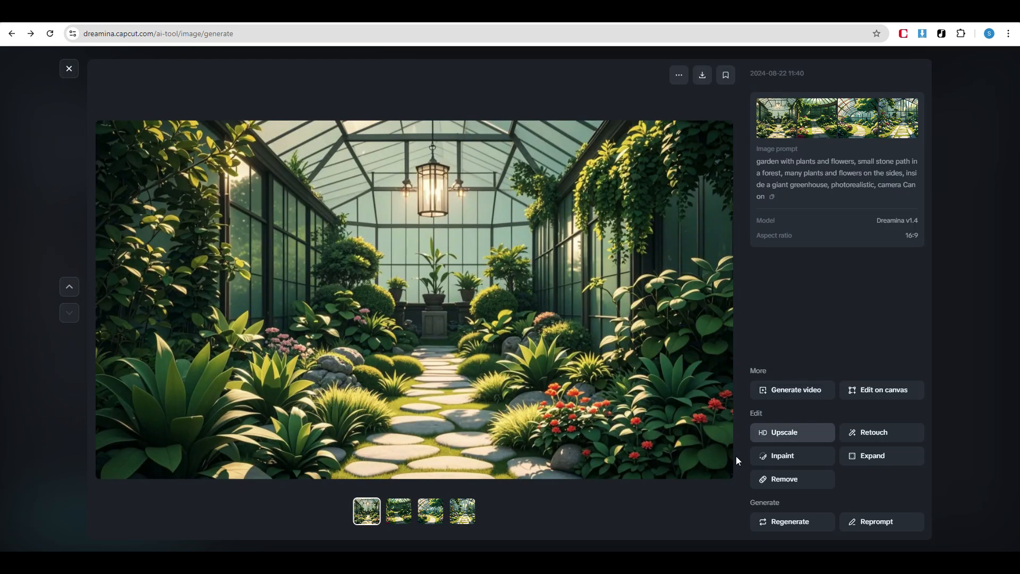
left_click(404, 516)
left_click(432, 515)
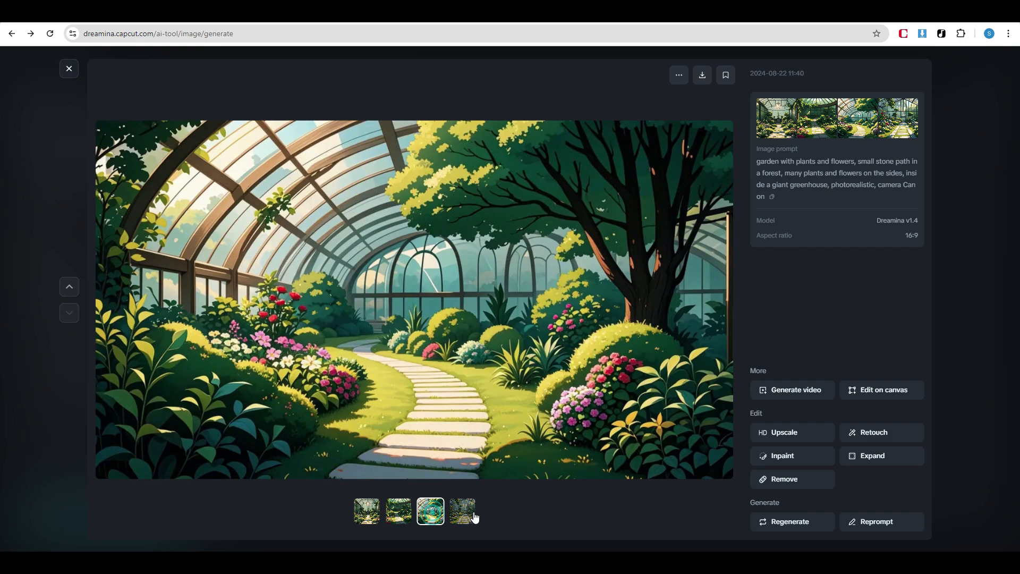
left_click(470, 514)
left_click(368, 511)
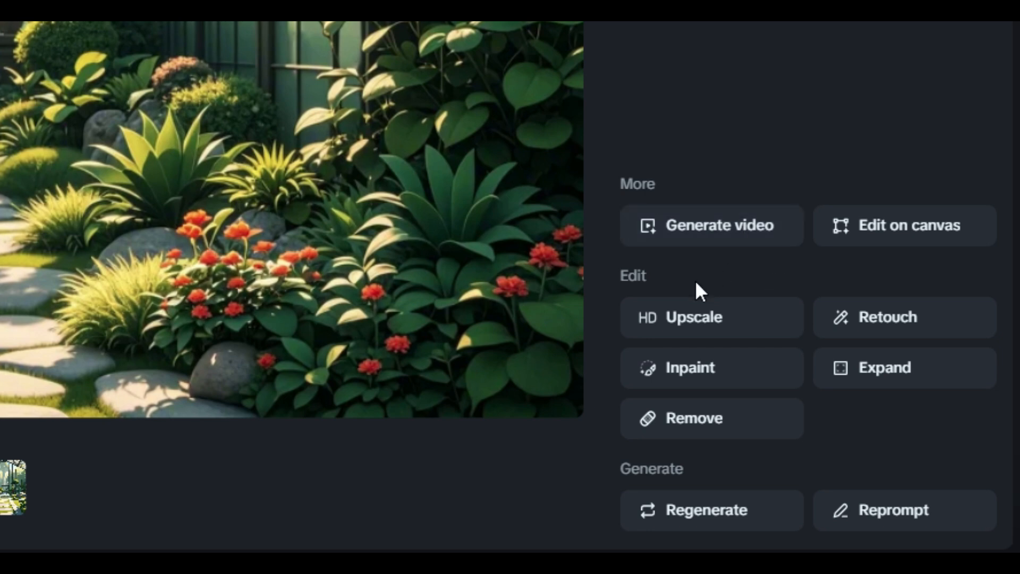
left_click(910, 226)
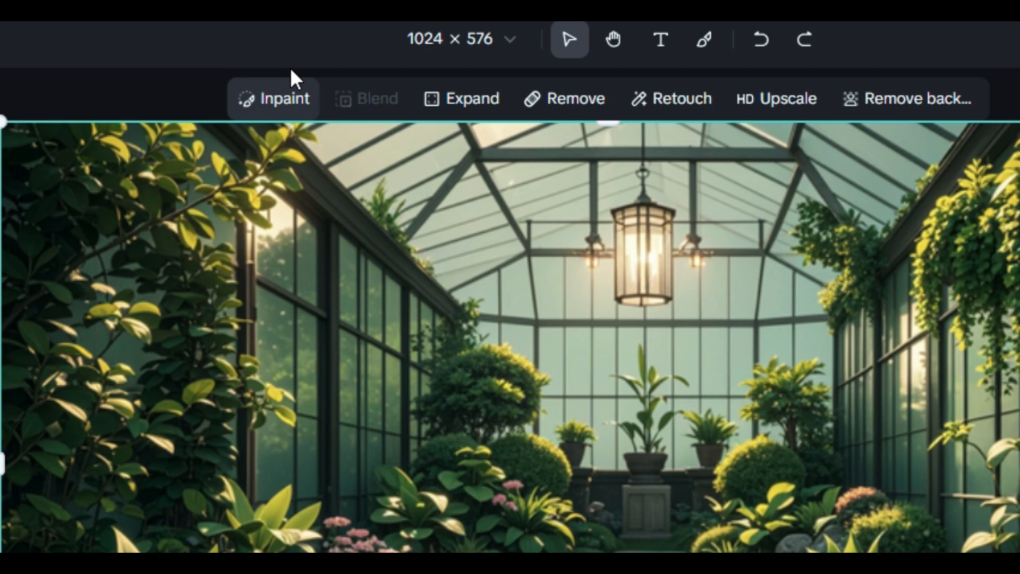
Inpaint the hanging lantern of the greenhouse image without a prompt, and compare the generated variants
left_click(367, 87)
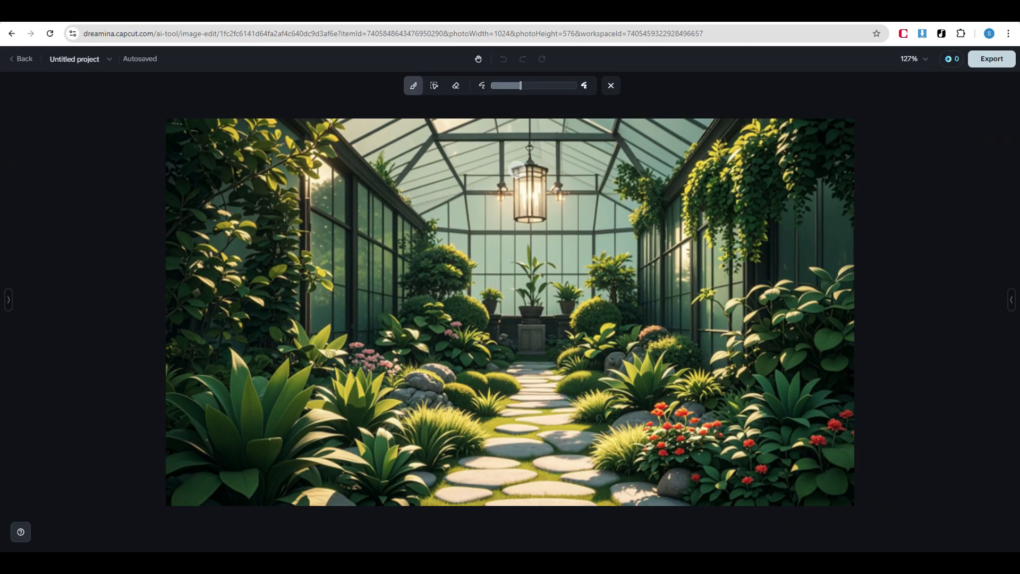
left_click_drag(517, 169, 533, 212)
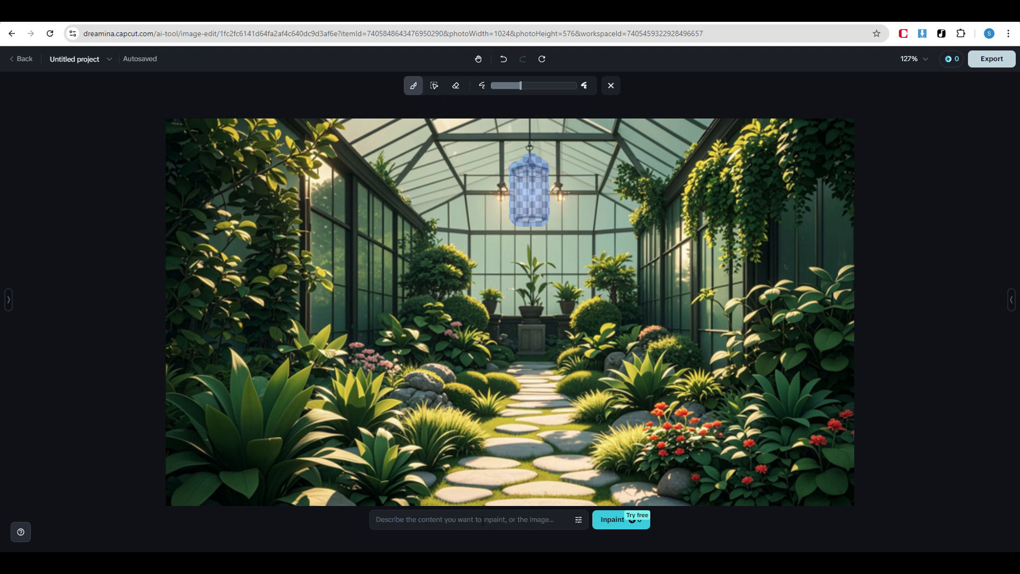
left_click(613, 522)
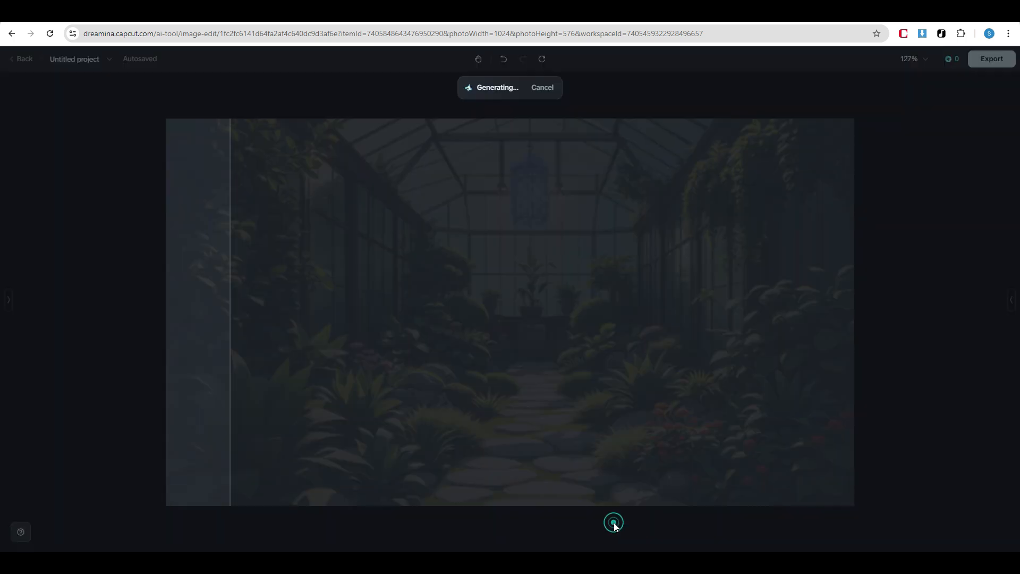
left_click(459, 528)
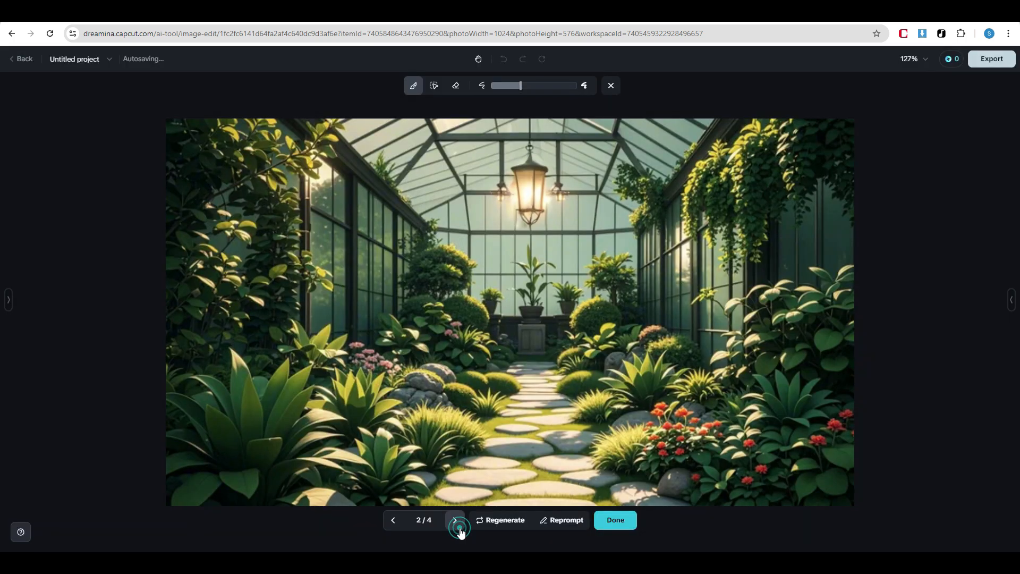
left_click(459, 528)
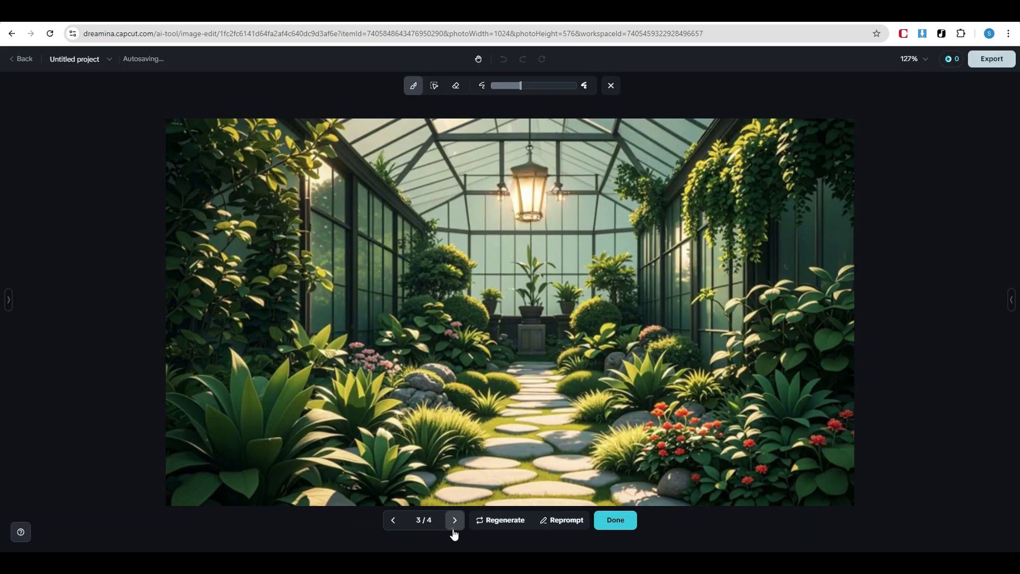
left_click(455, 531)
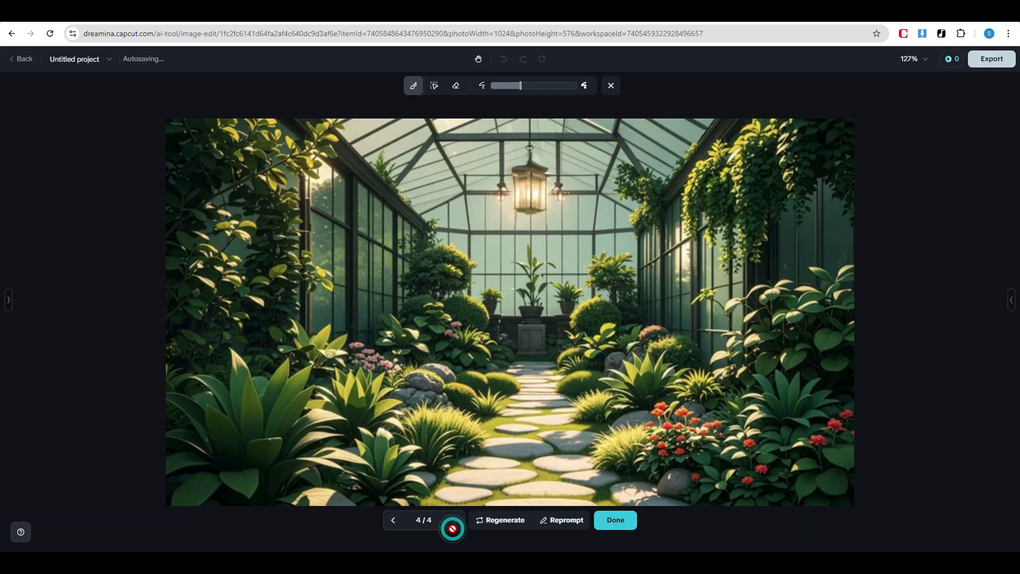
left_click(396, 528)
left_click(394, 526)
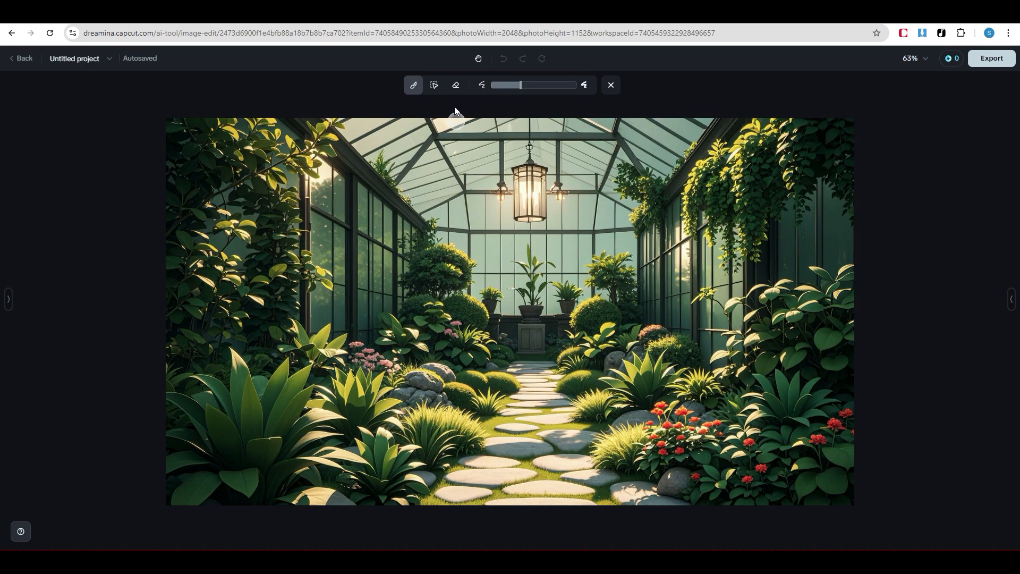
Inpaint the automatically selected plants on both sides of the stone path with the prompt "Luxury sofa set"
left_click(435, 87)
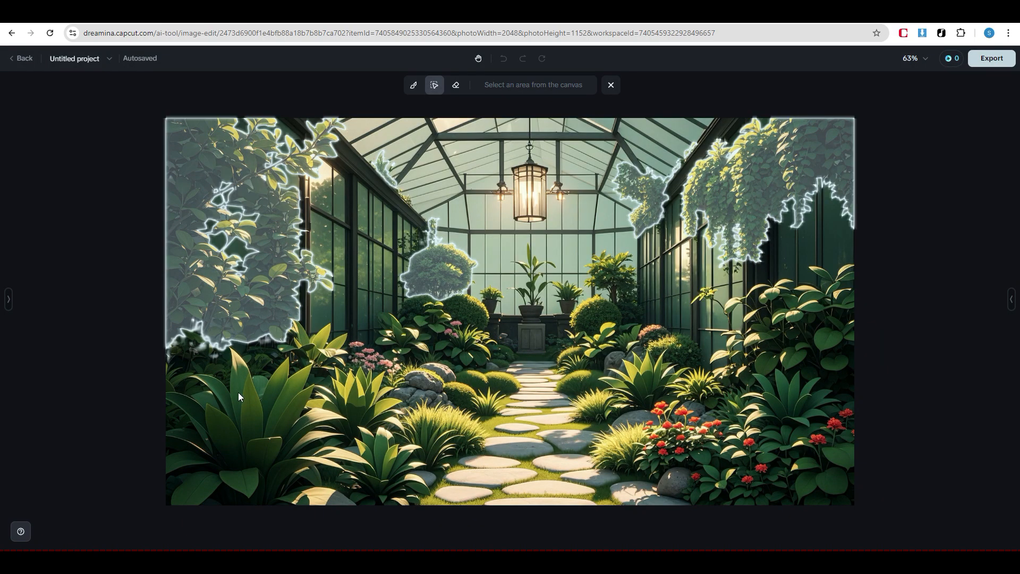
left_click(406, 407)
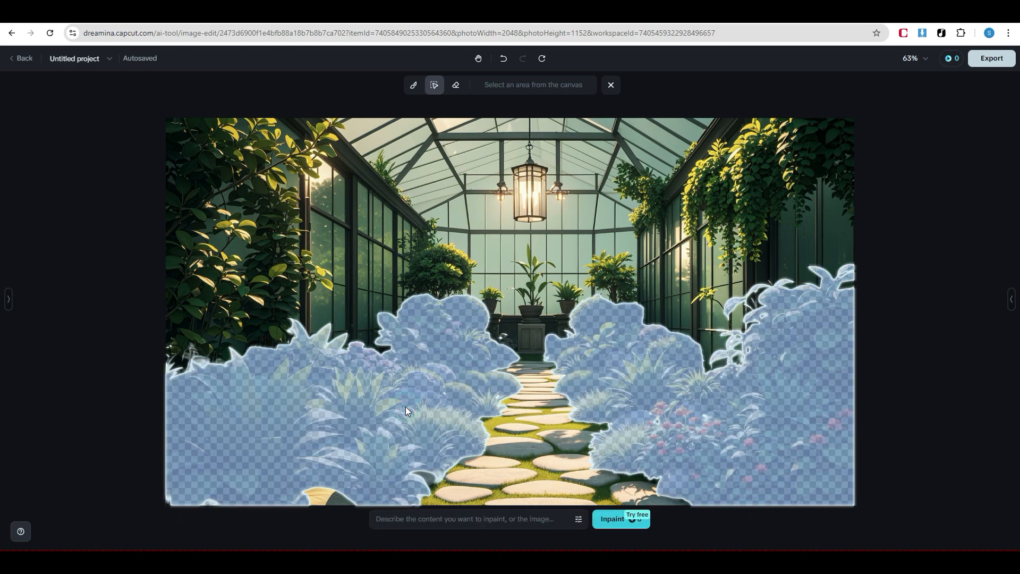
left_click(427, 518)
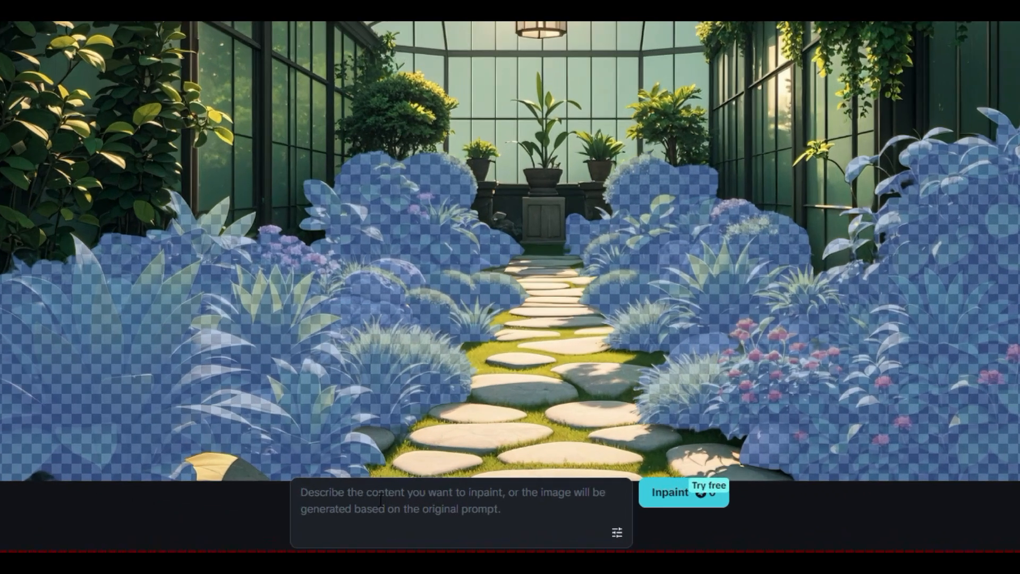
type("Luxury sofa s")
type("et")
left_click(675, 503)
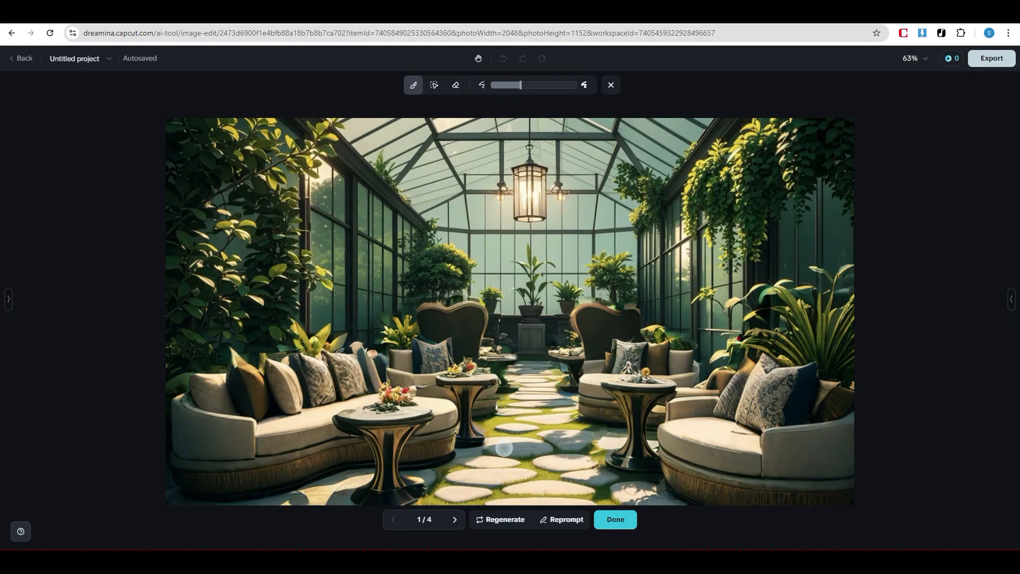
Compare the sofa set variants and apply the second one, with teal and beige cushions
left_click(395, 521)
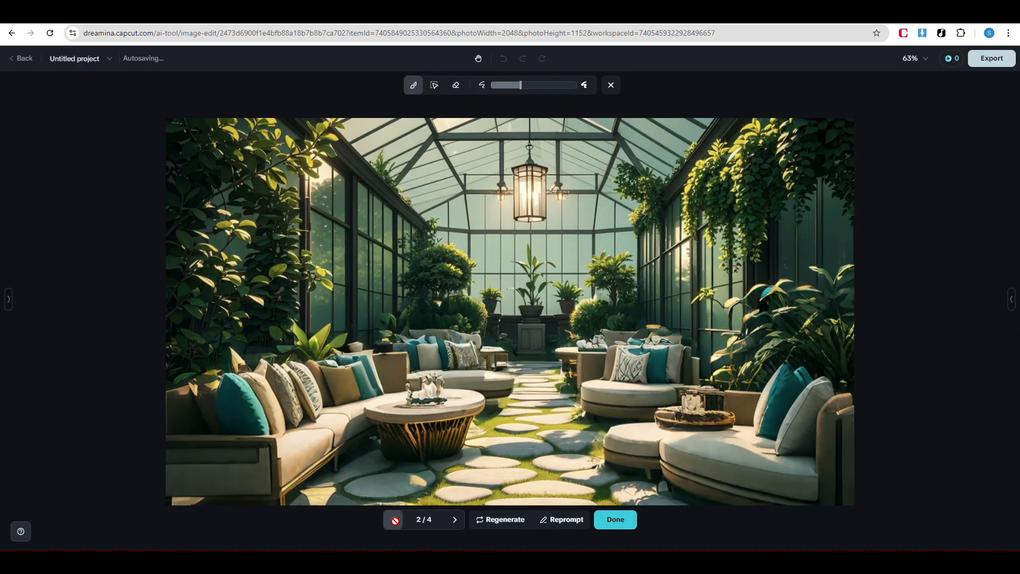
left_click(395, 521)
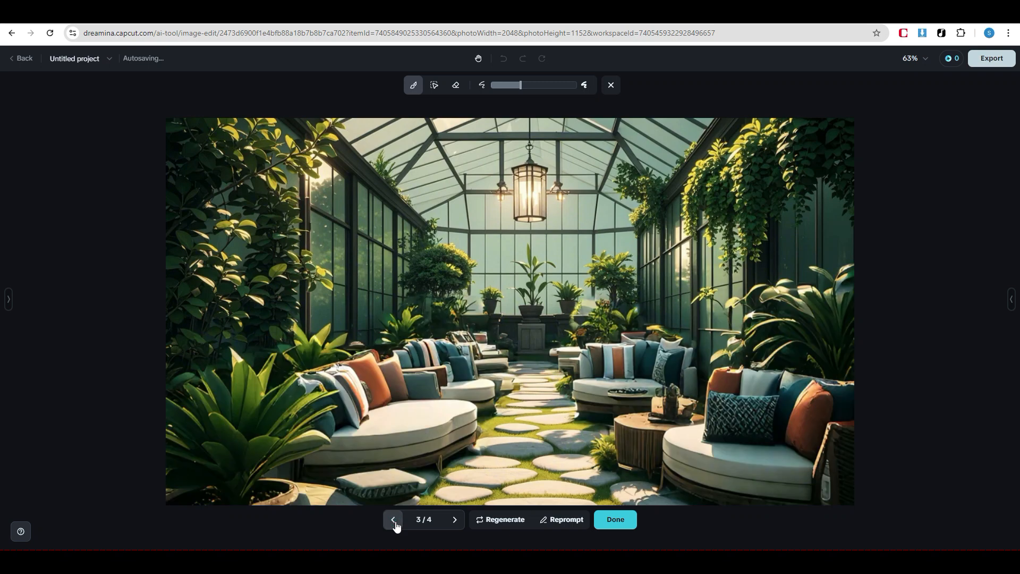
left_click(395, 522)
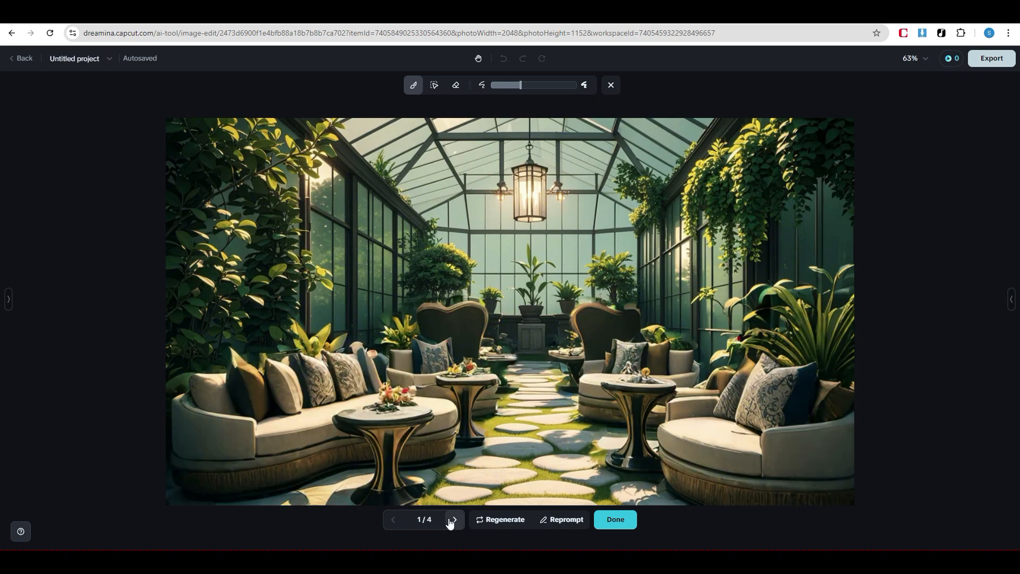
left_click(452, 522)
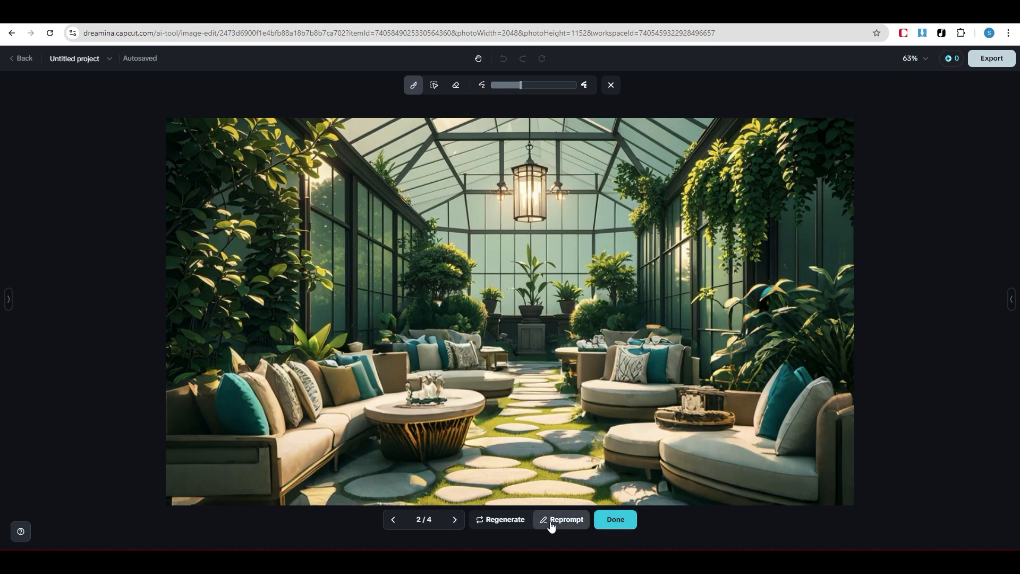
left_click(615, 520)
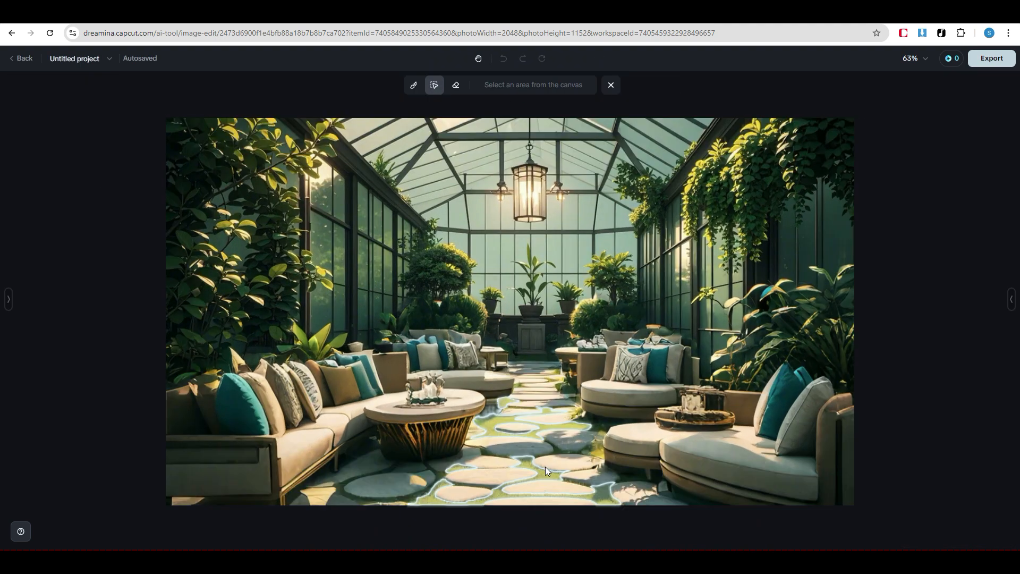
Inpaint the whole stone path floor, grass gaps included, with the prompt "Luxury carpet", and apply the last variant
left_click(539, 469)
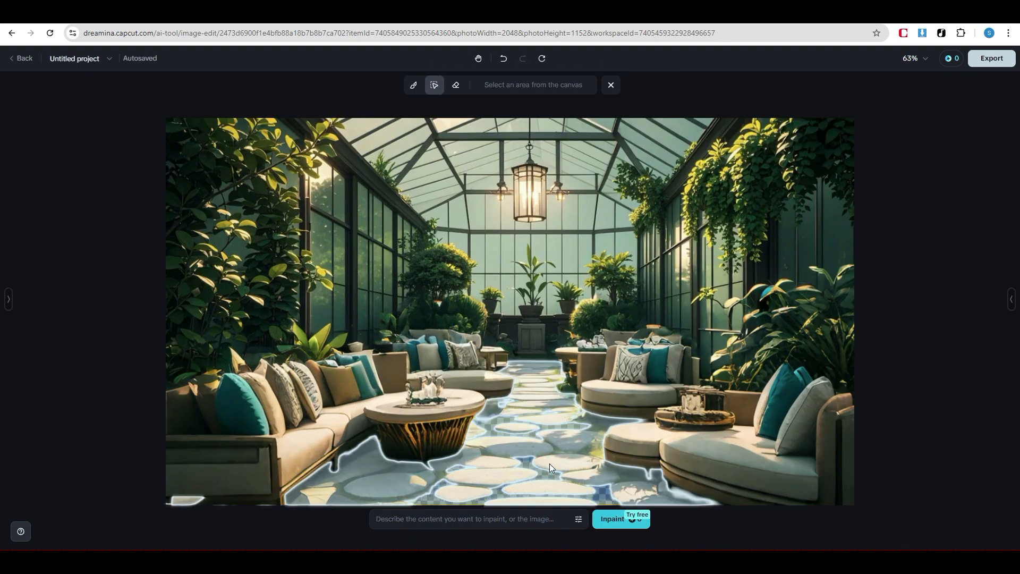
left_click(473, 521)
type("Lux")
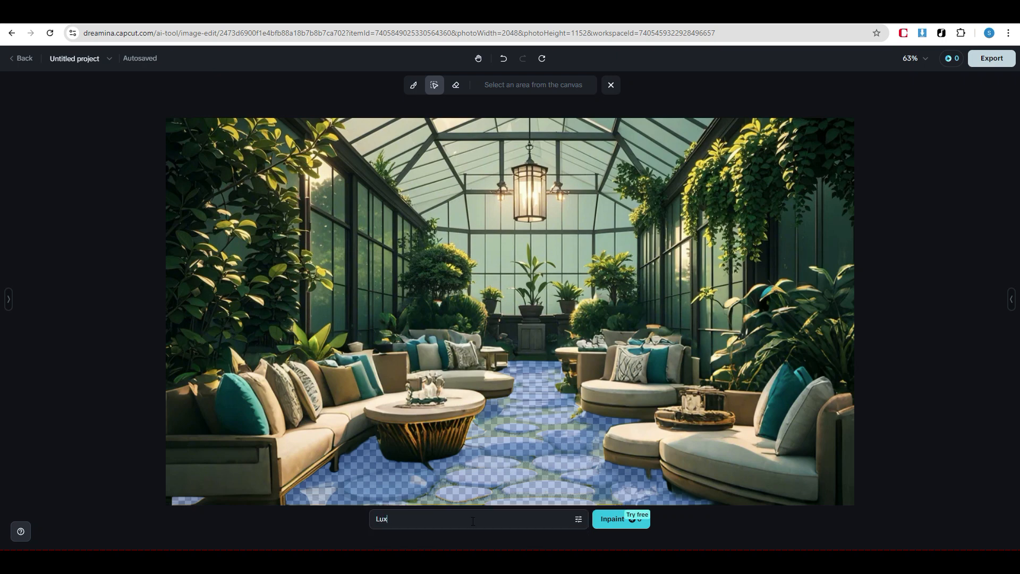
type("ury carpet")
left_click(611, 519)
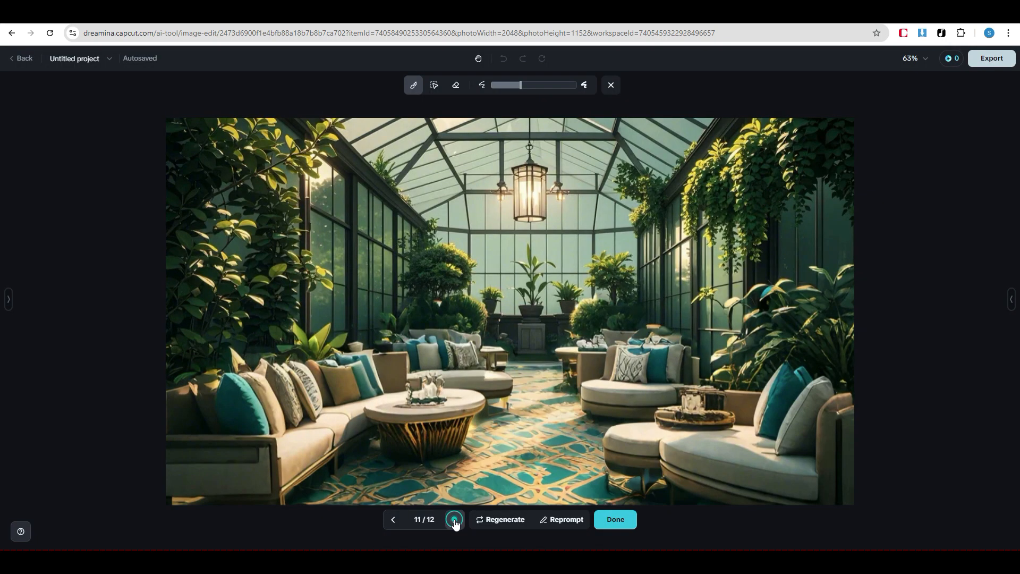
left_click(455, 519)
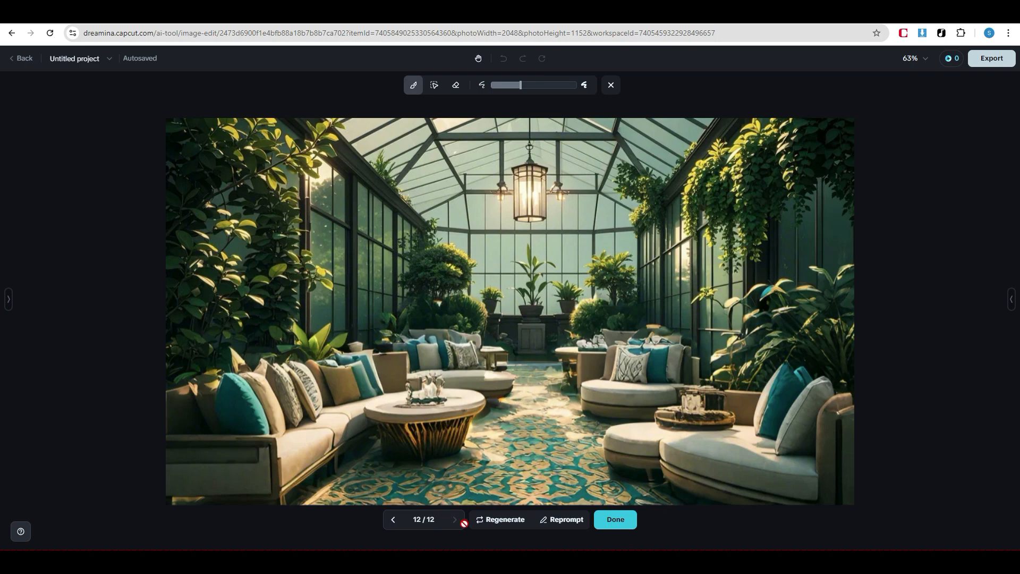
left_click(605, 522)
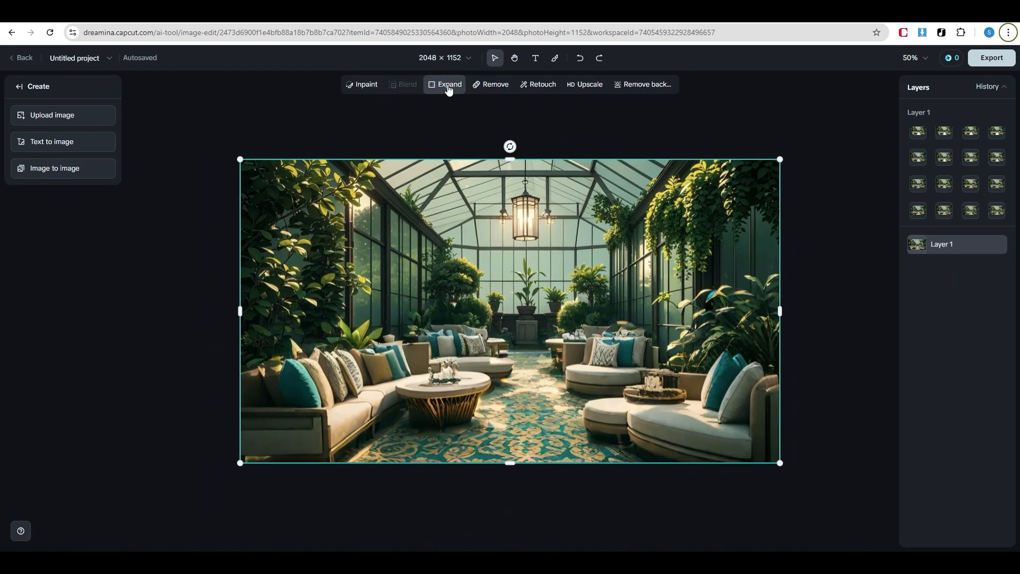
Expand the image 1.5x in its original aspect ratio with the prompt "add more sofa set"
left_click(448, 85)
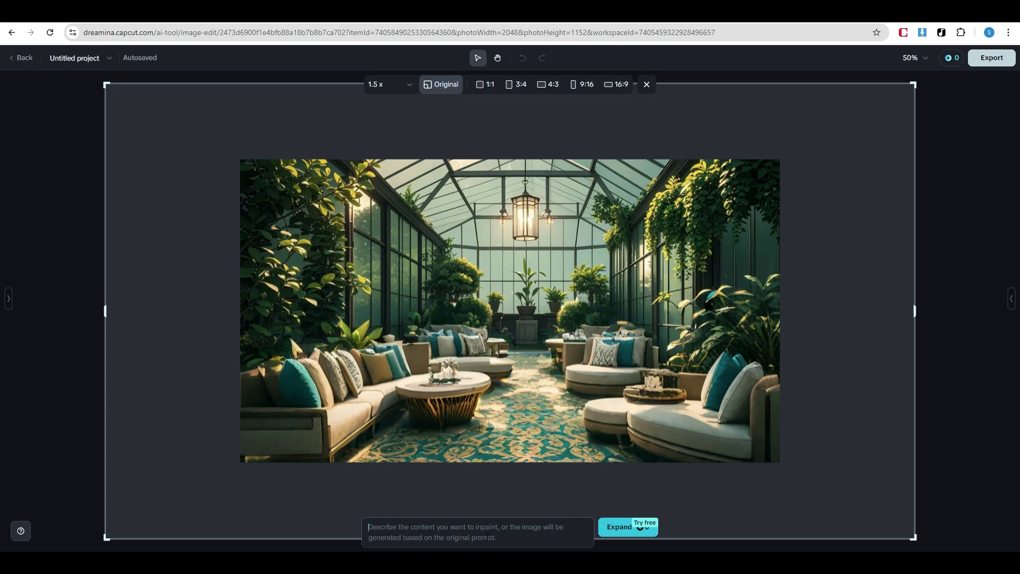
left_click(487, 537)
type("add more sofa set")
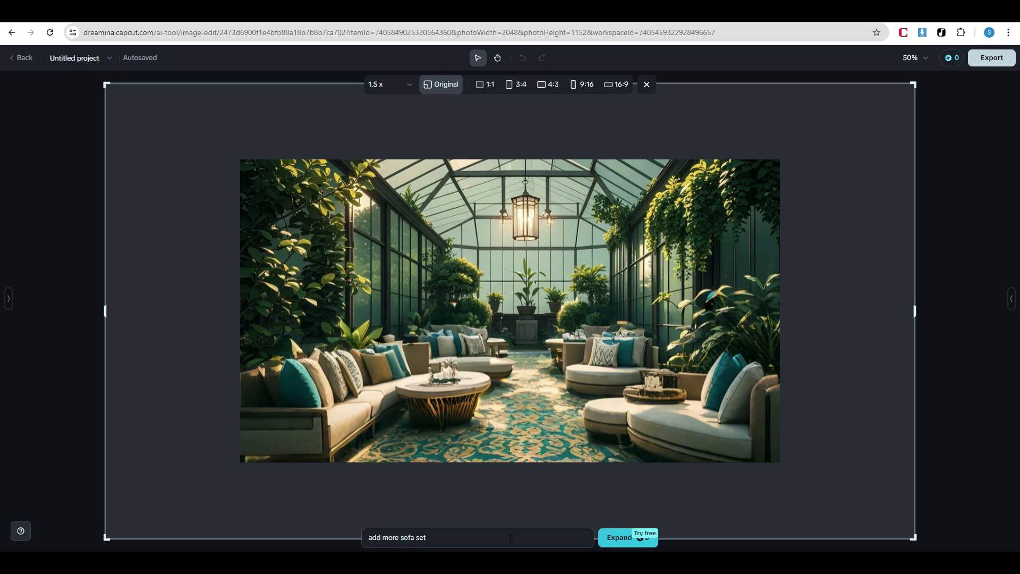
left_click(616, 539)
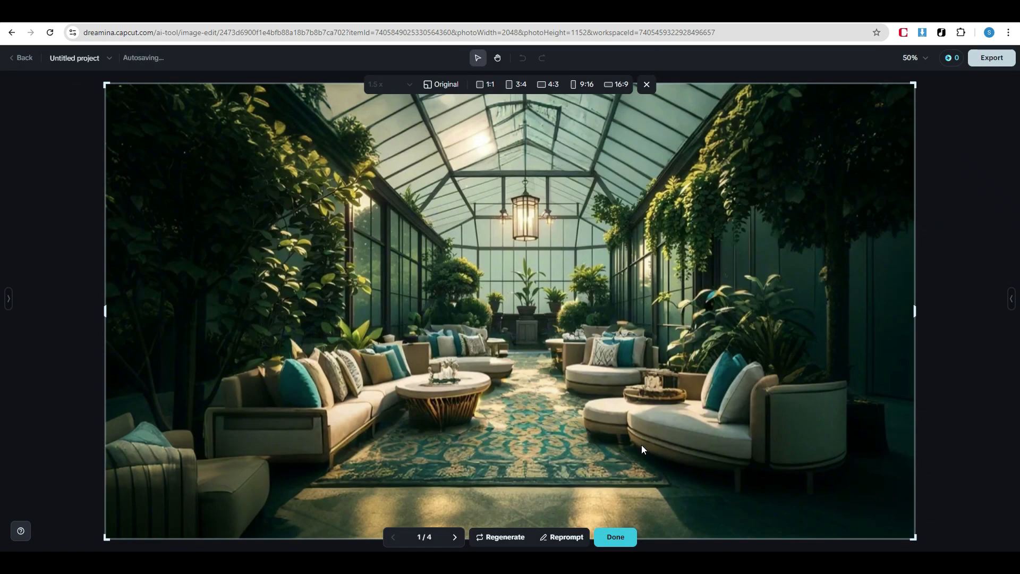
Compare the four expanded variants, then discard the expansion and return to the unexpanded carpet image
left_click(454, 538)
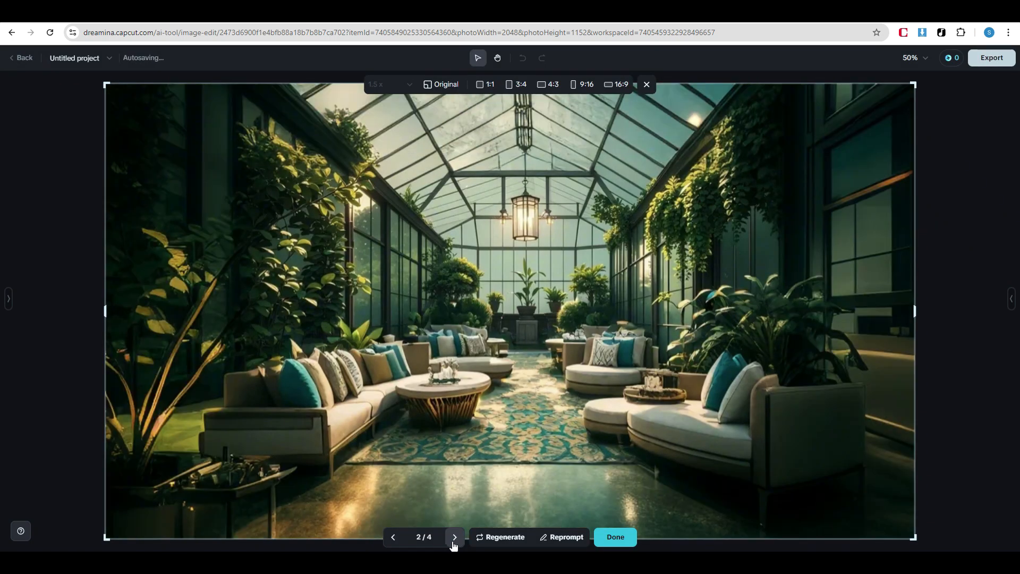
left_click(454, 542)
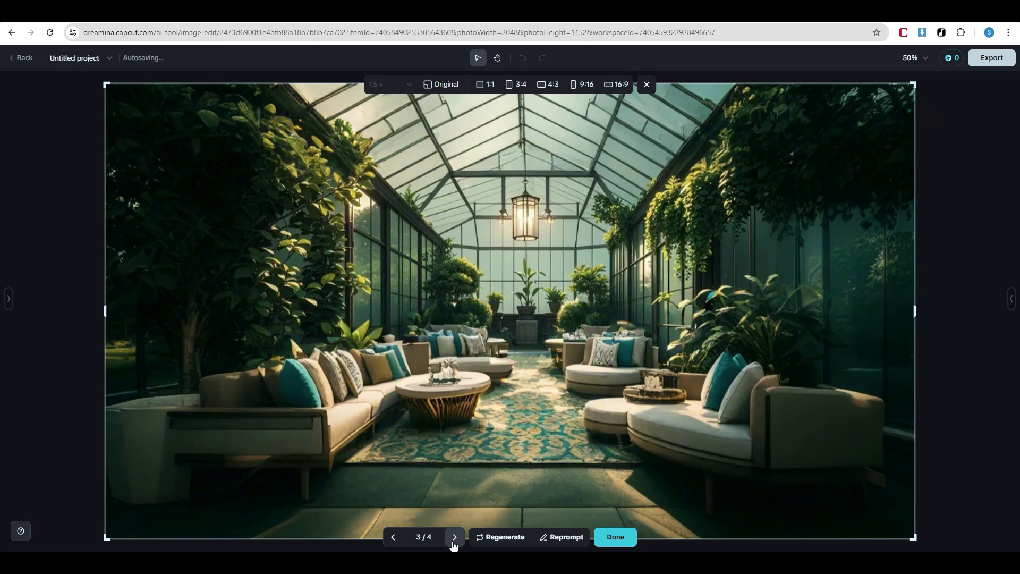
left_click(454, 541)
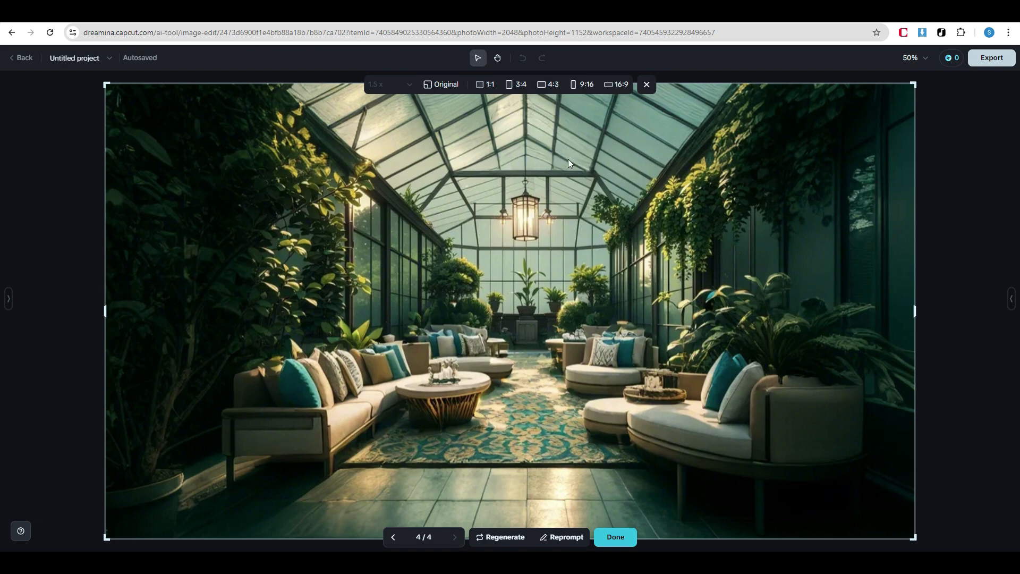
left_click(646, 85)
key("ctrl+z")
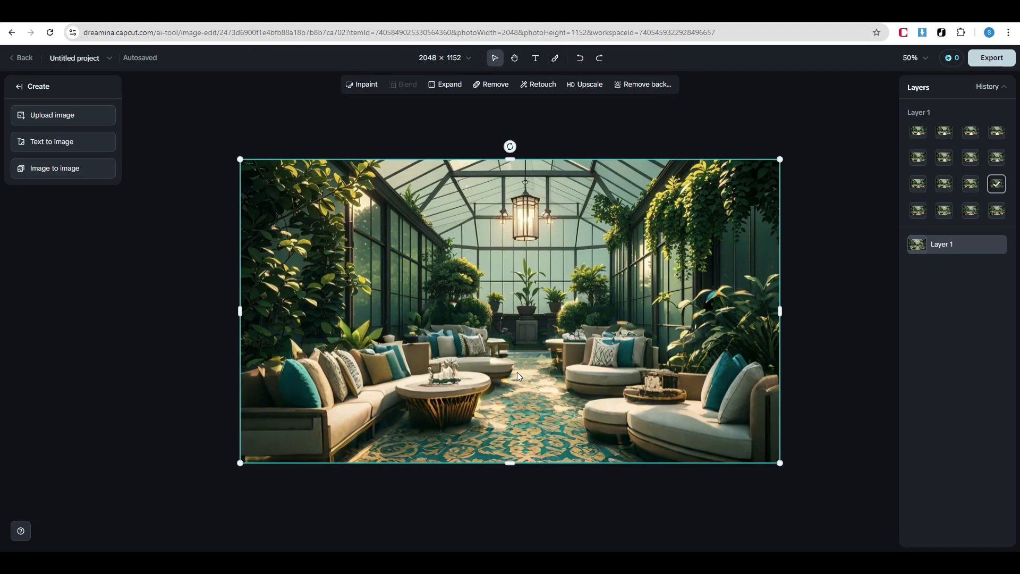
Remove the round tray and its decorations from the sofa on the image's right side and apply the first variant
left_click(491, 84)
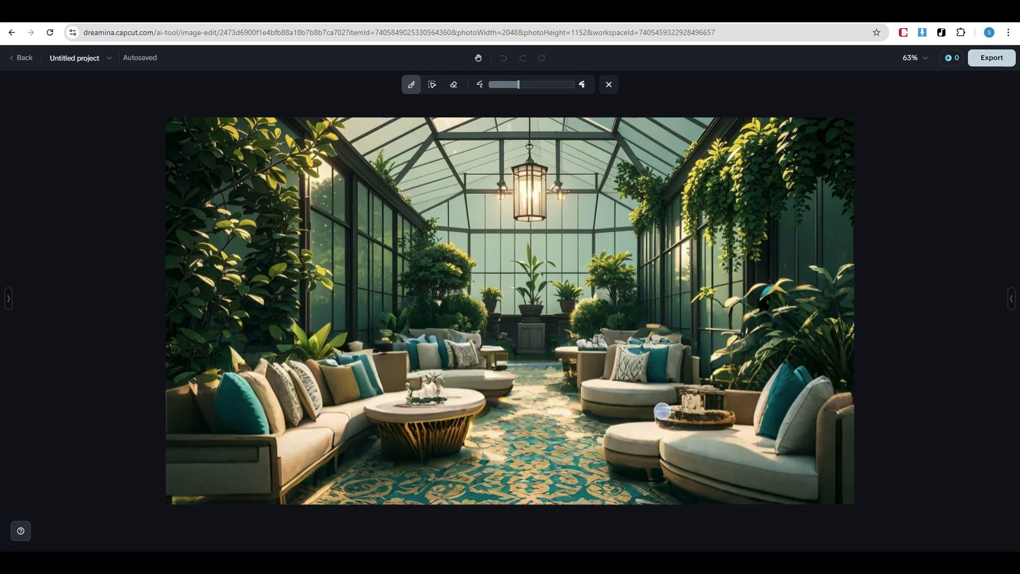
mouse_move(663, 410)
left_mouse_down()
mouse_move(729, 417)
mouse_move(705, 404)
mouse_move(715, 396)
mouse_move(686, 393)
left_mouse_up()
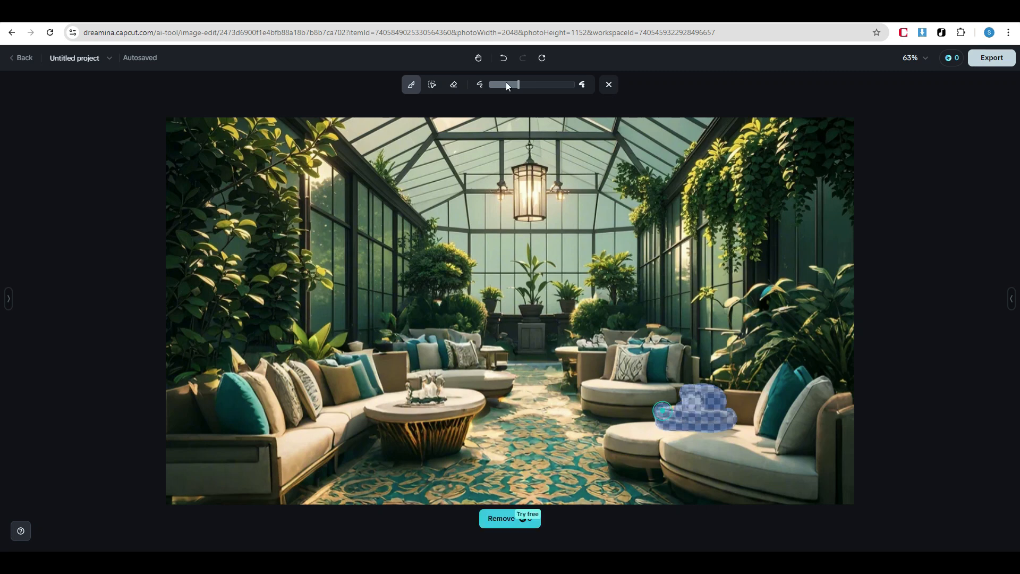
left_click_drag(508, 86, 504, 85)
left_click(486, 518)
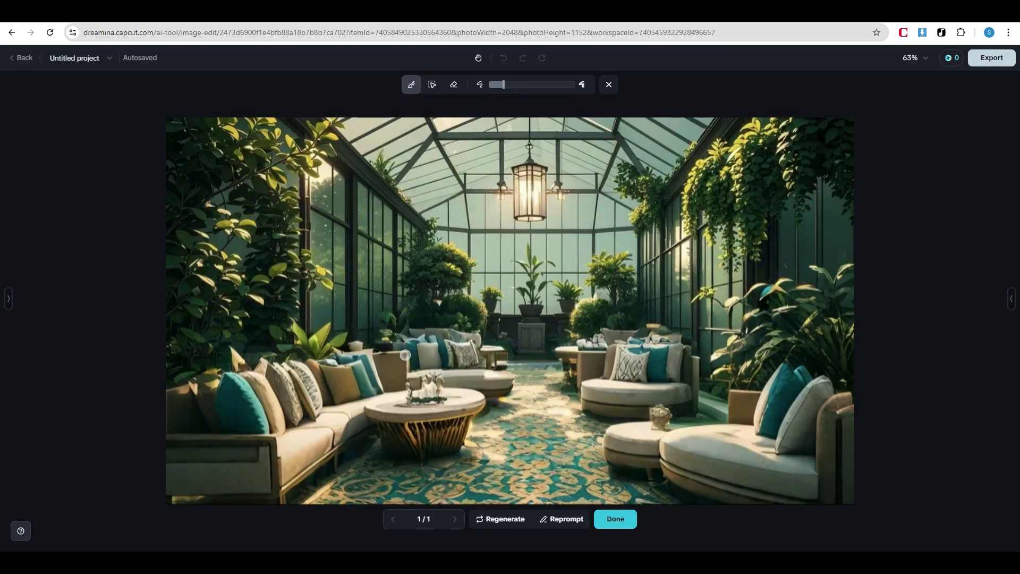
left_click(618, 523)
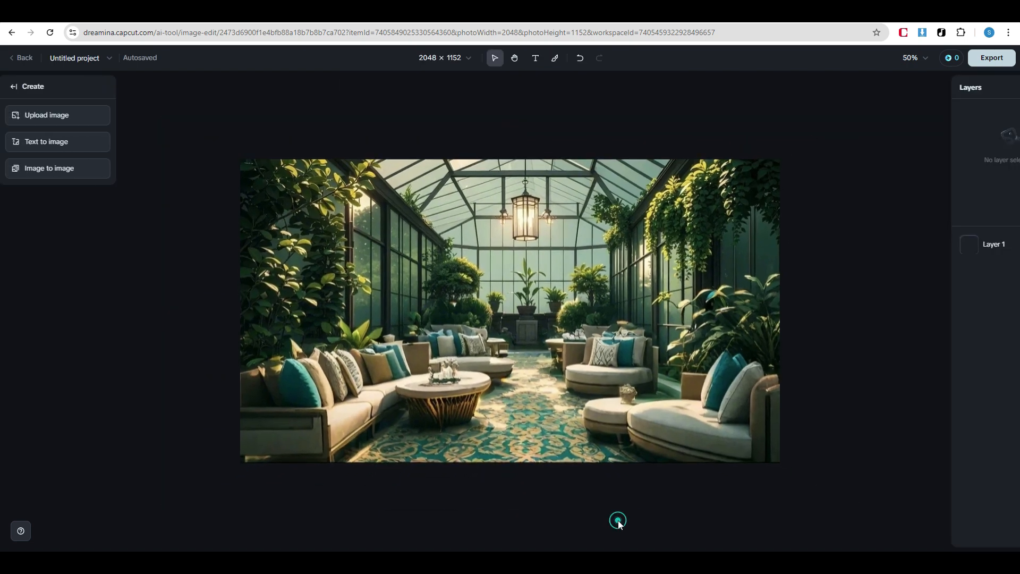
Retouch the lounge image and compare it before and after, keeping the retouched version
left_click(561, 366)
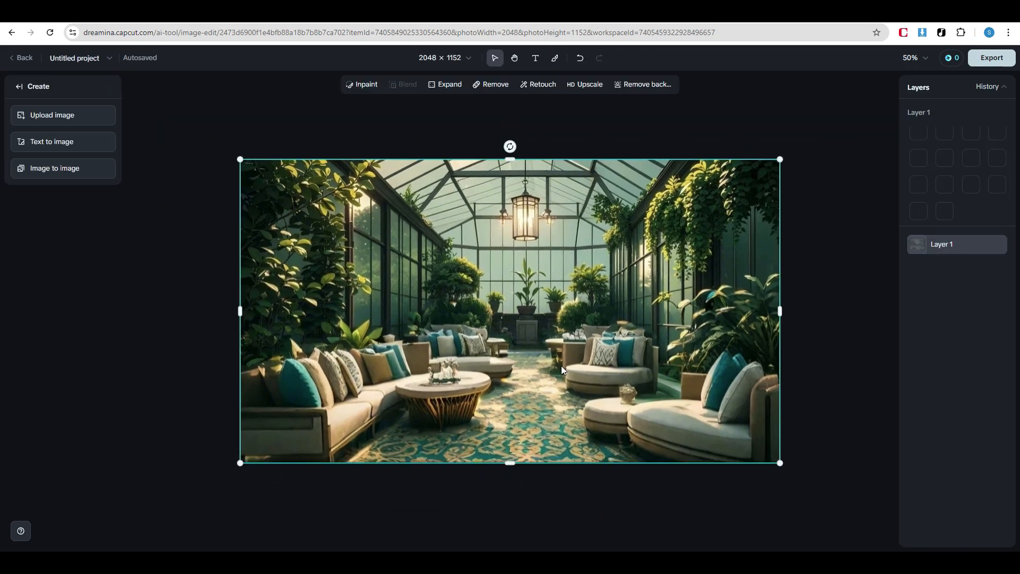
left_click(541, 88)
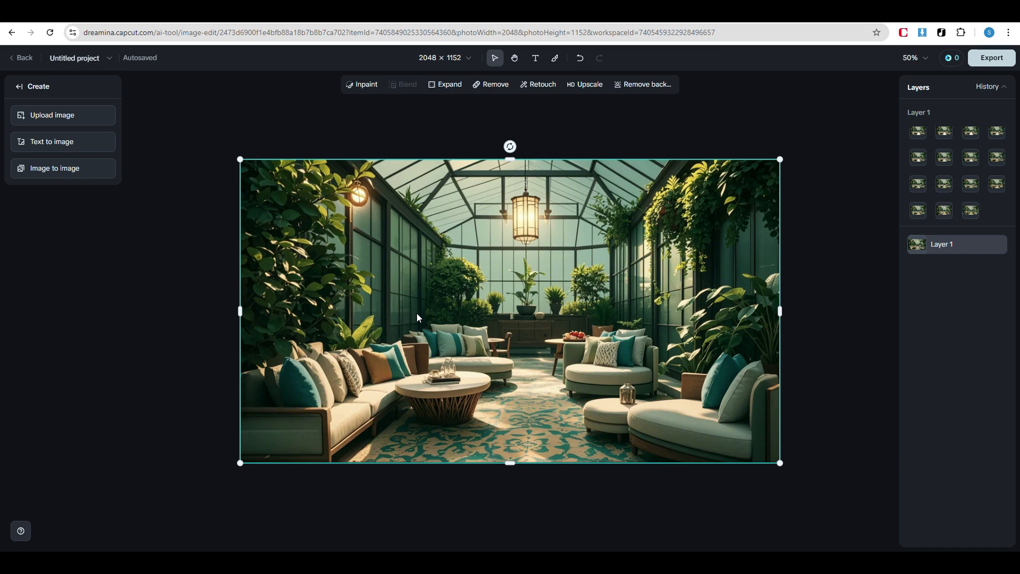
left_click(580, 58)
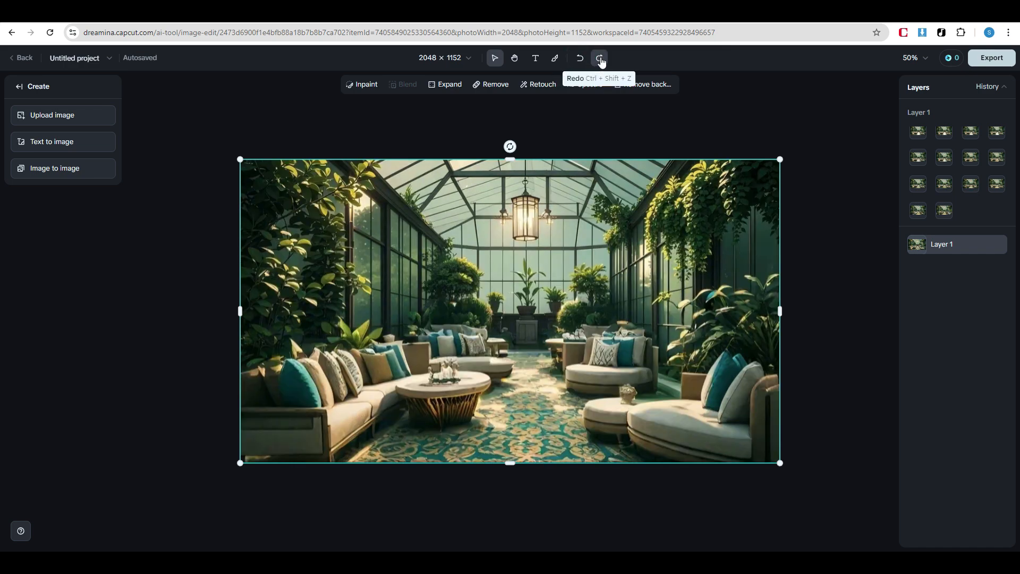
left_click(601, 61)
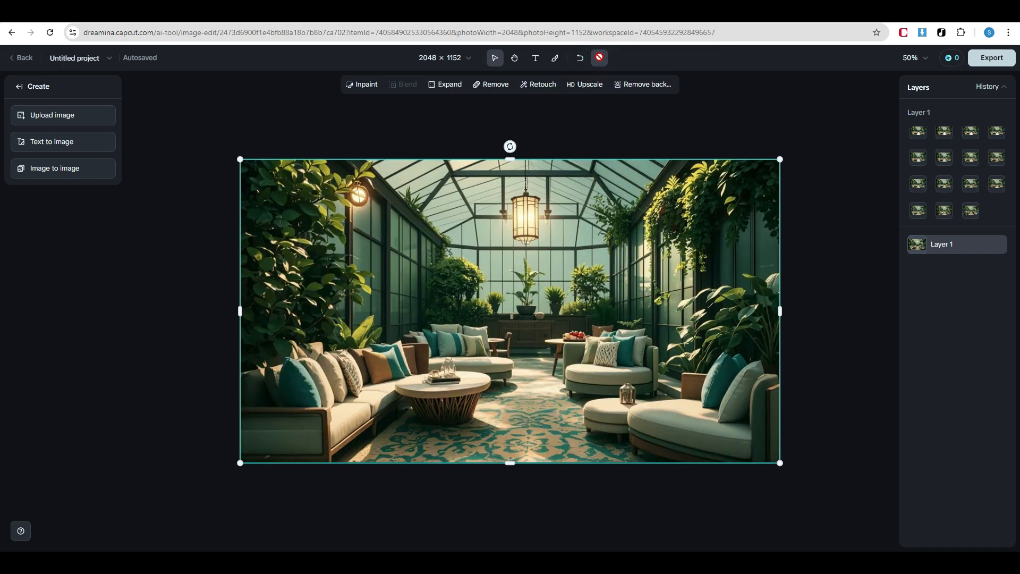
left_click(580, 57)
left_click(599, 58)
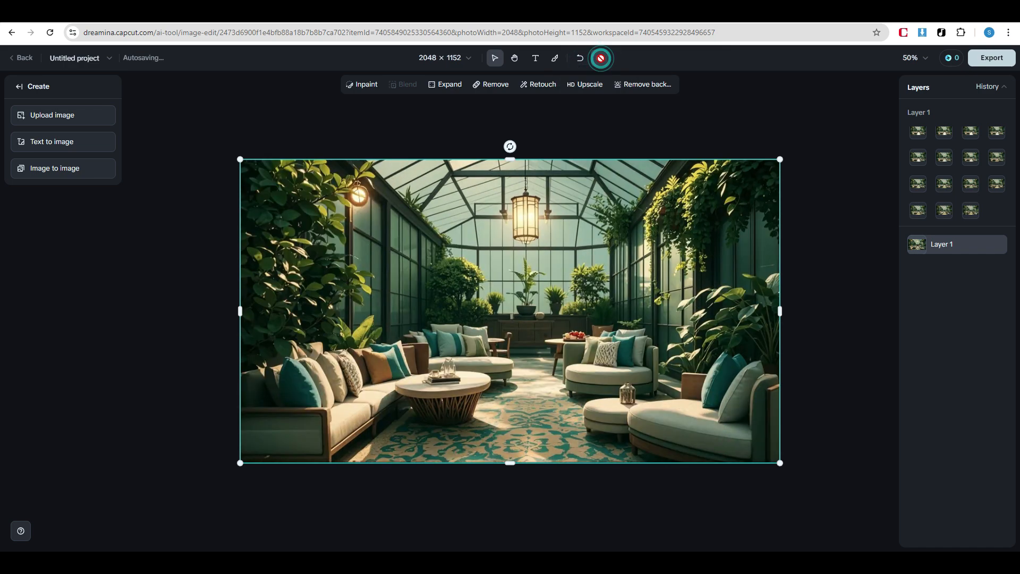
Upscale the retouched image and download the selected layer as a JPEG at 1x size
left_click(595, 87)
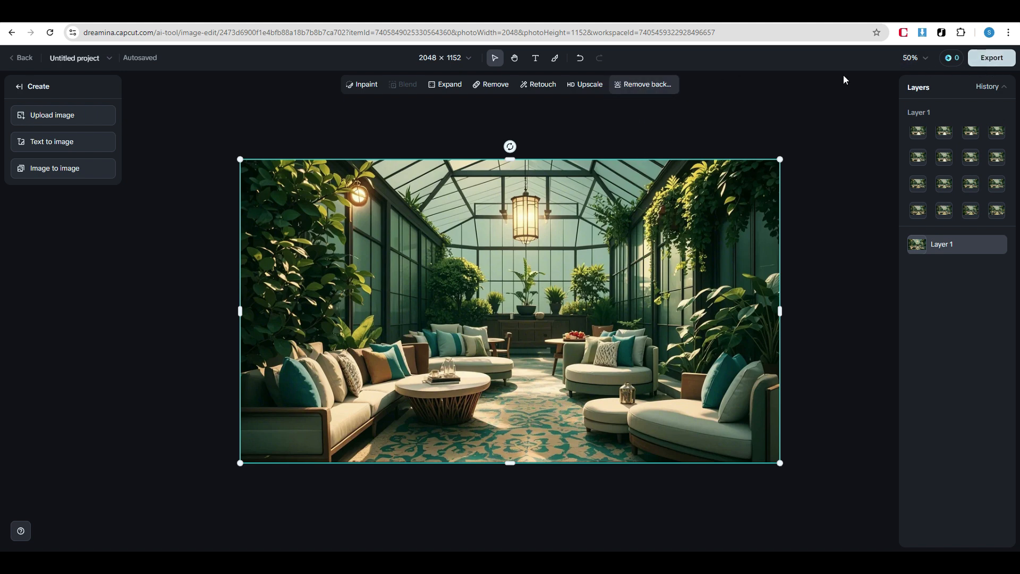
left_click(993, 60)
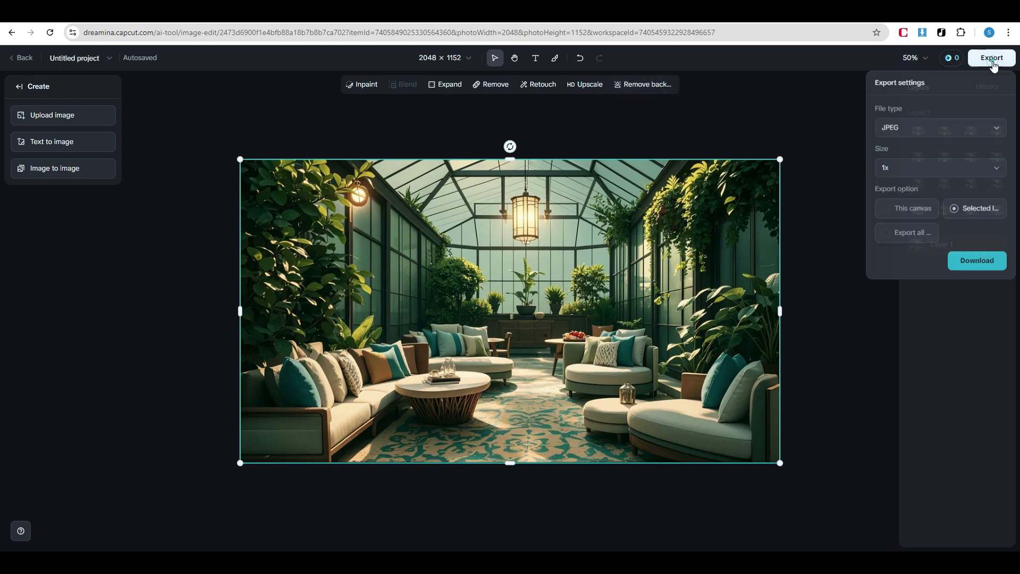
left_click(986, 262)
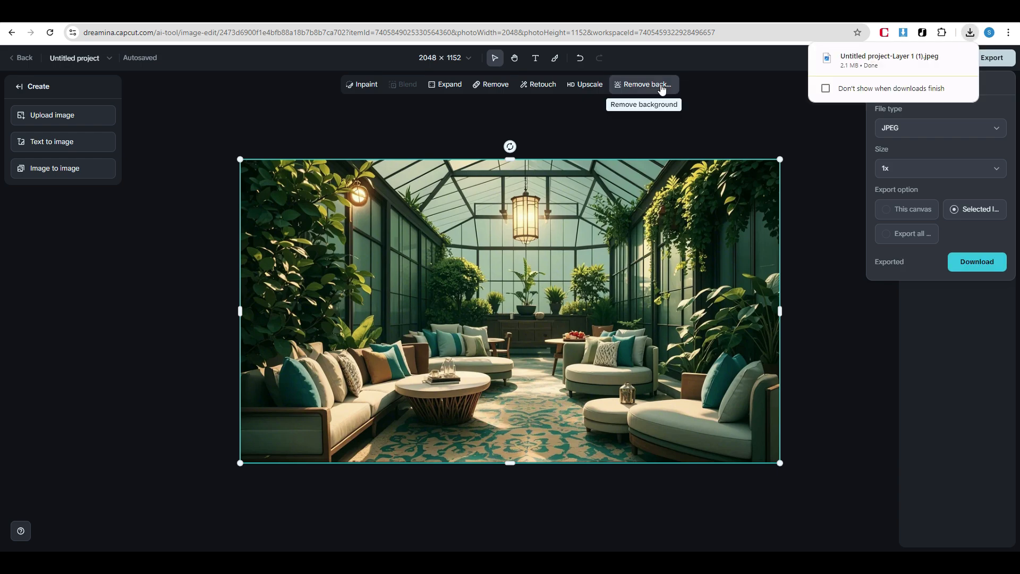
Upload the image portrait-female-tourist-visiting-great-wall-china and stretch it on both sides to the full canvas width
left_click(80, 119)
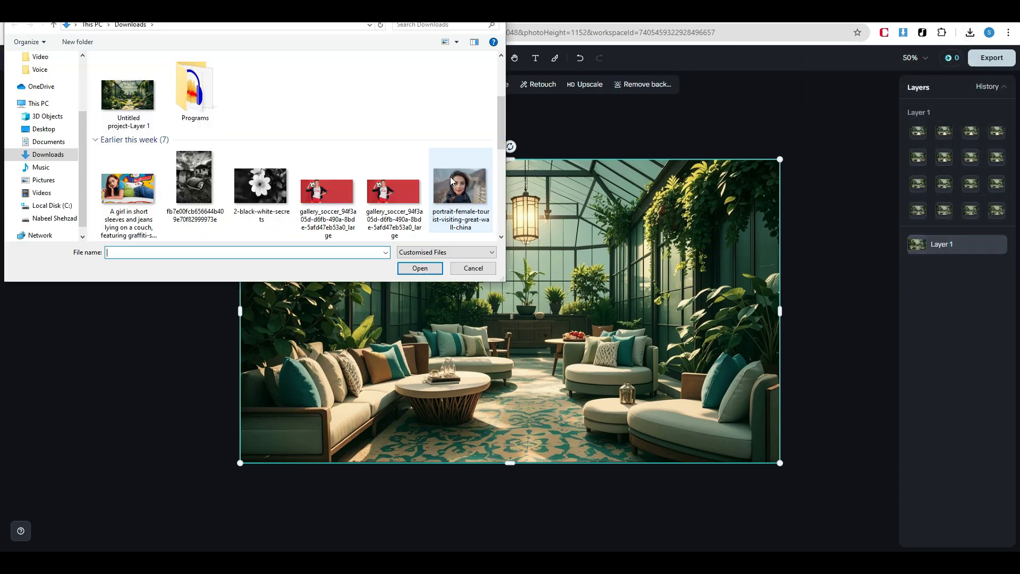
left_click(460, 189)
left_click(419, 269)
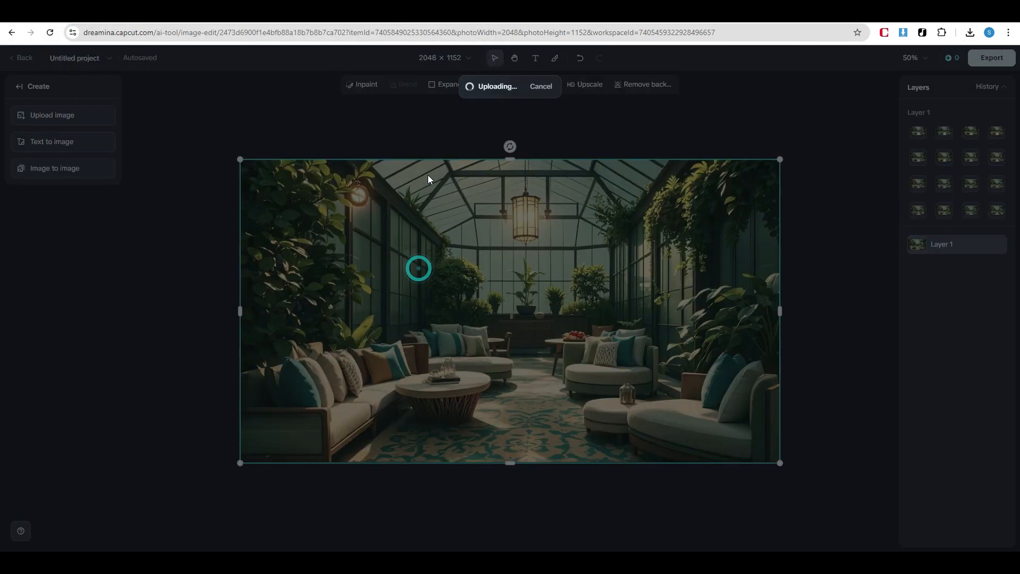
left_click_drag(738, 311, 780, 311)
left_click_drag(282, 311, 240, 311)
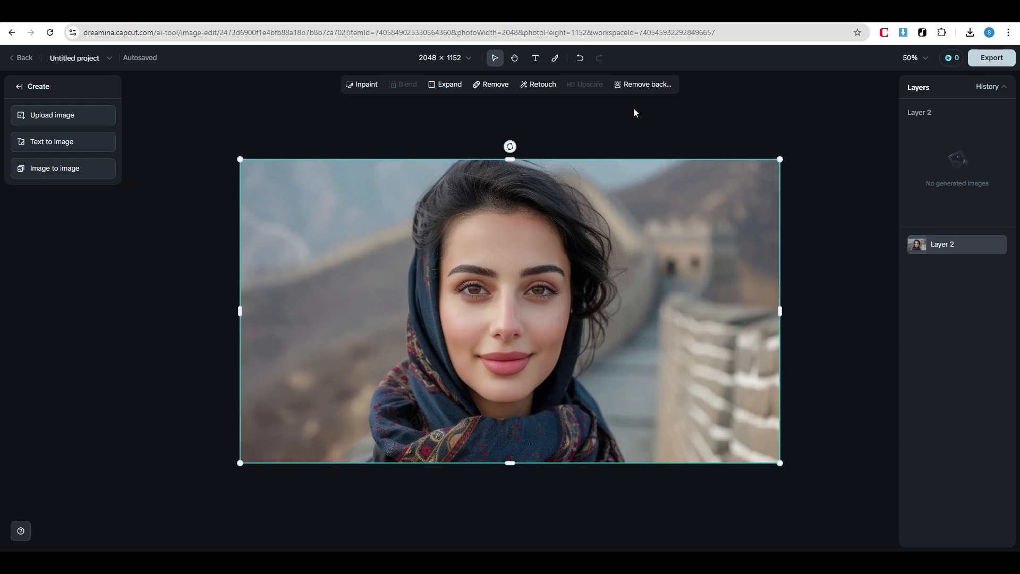
Remove the background from the portrait, keeping the woman as the masked subject
left_click(649, 84)
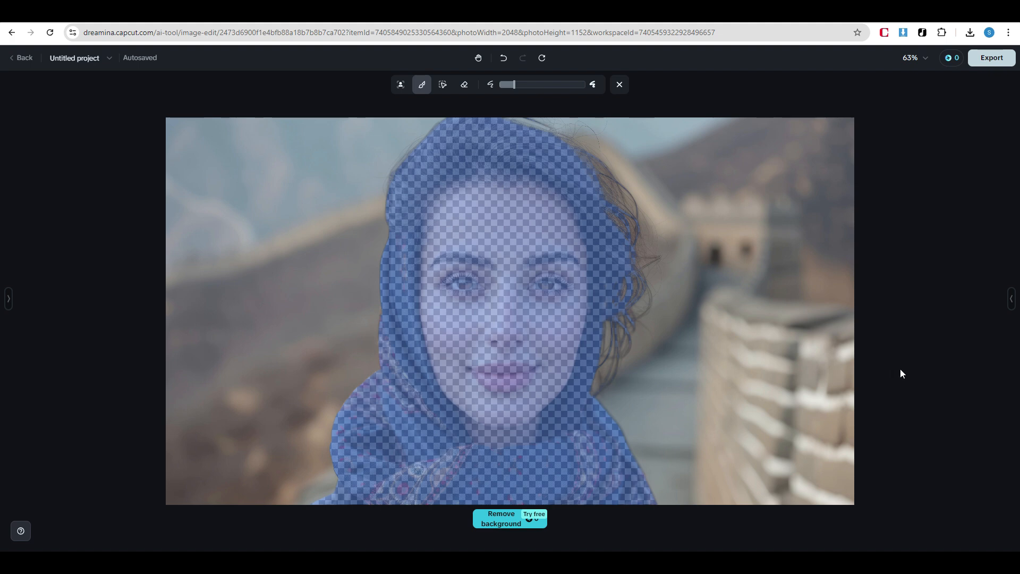
left_click(498, 525)
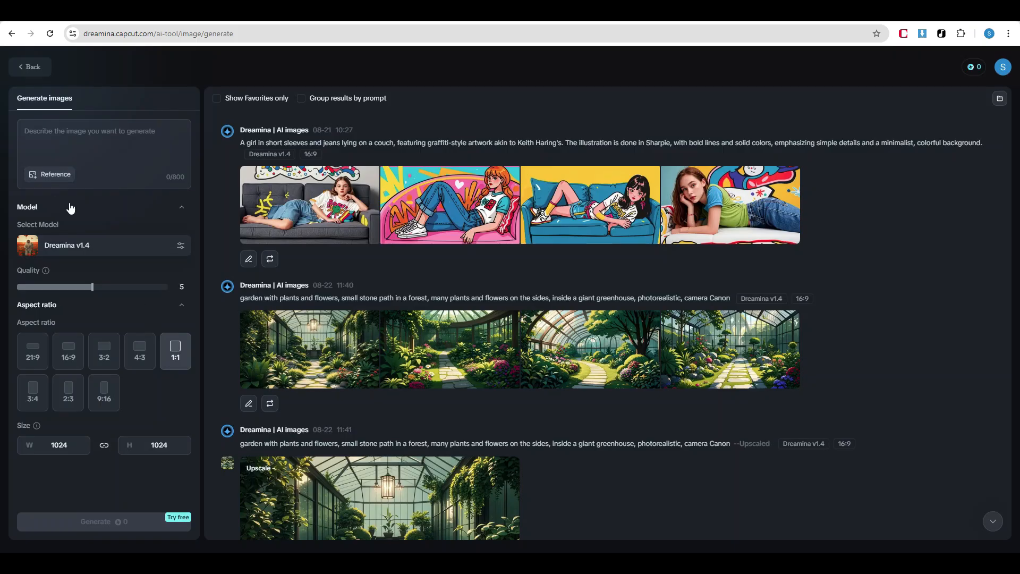
Add pexels-photo-2379004 as a reference image, using its human face with a 16:9 aspect ratio
left_click(62, 179)
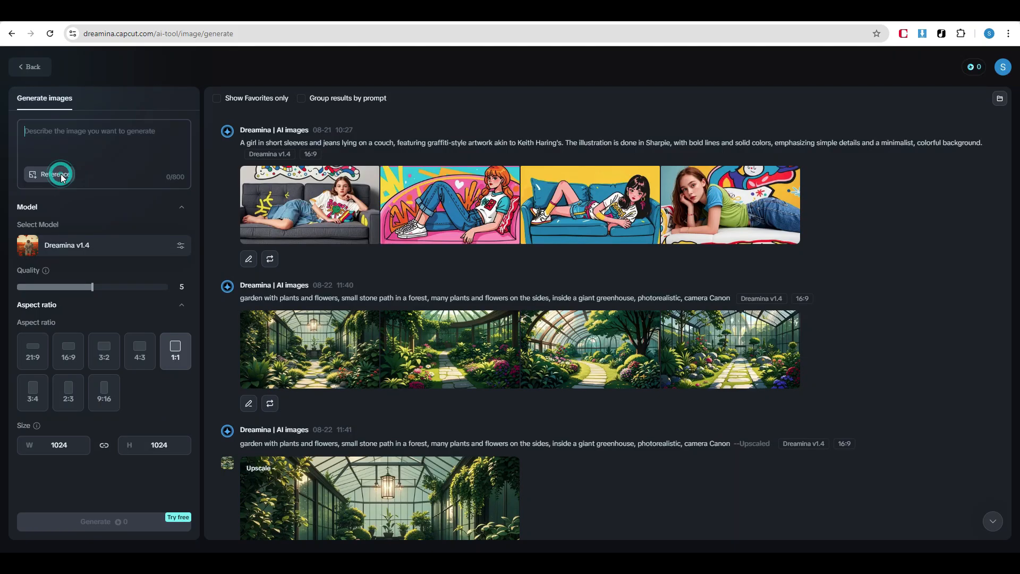
left_click(114, 129)
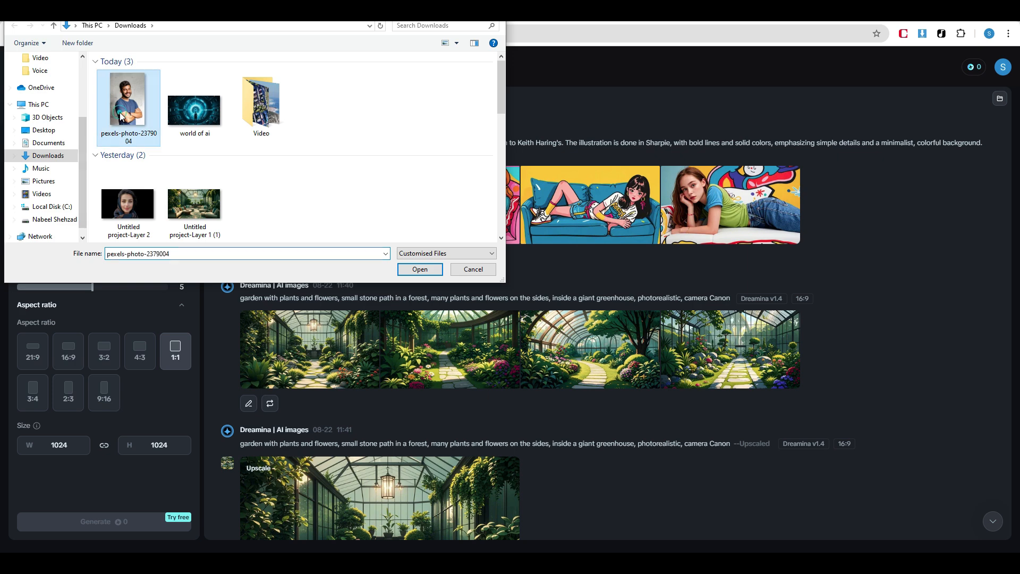
left_click(425, 269)
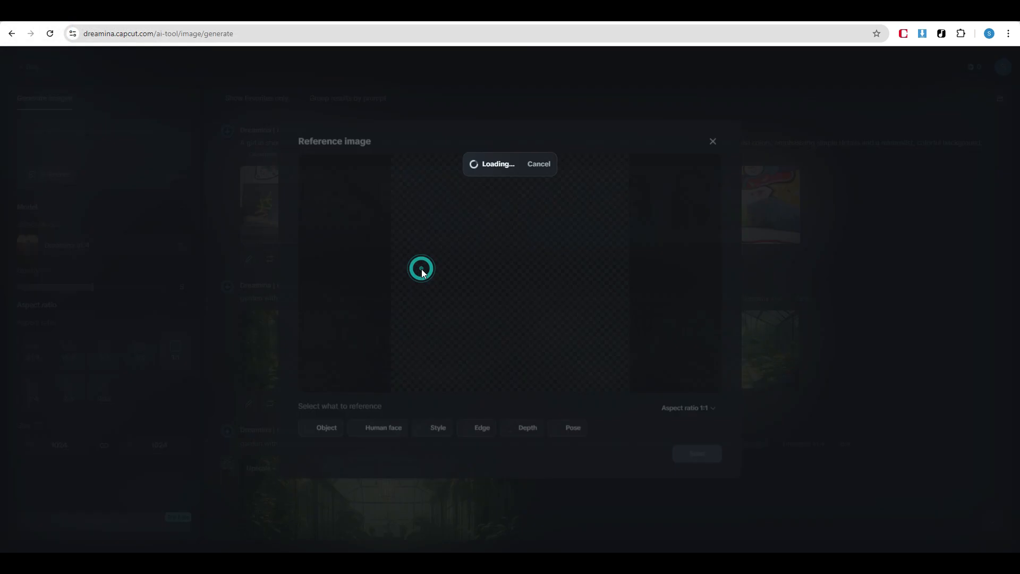
left_click(347, 439)
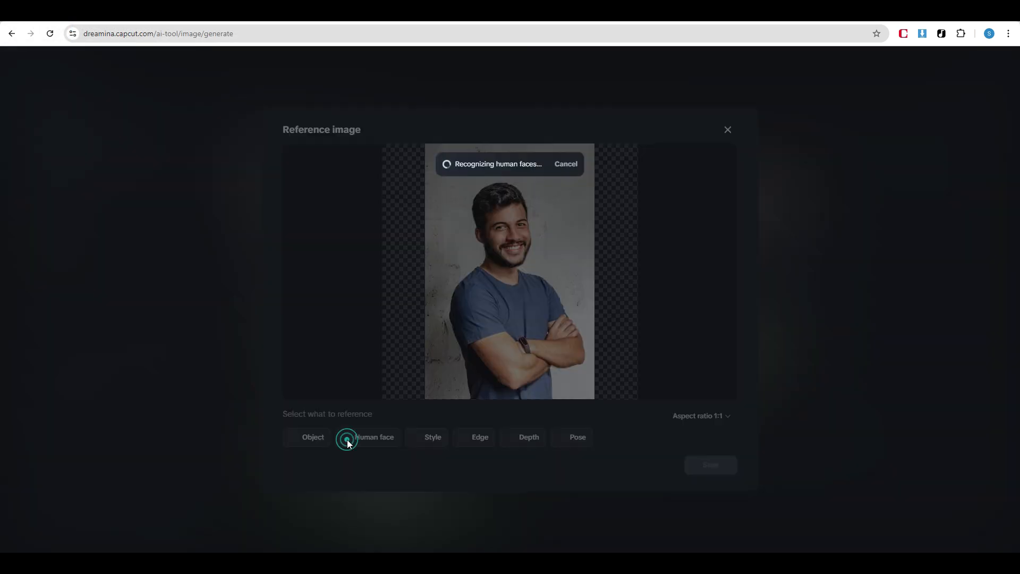
left_click(701, 416)
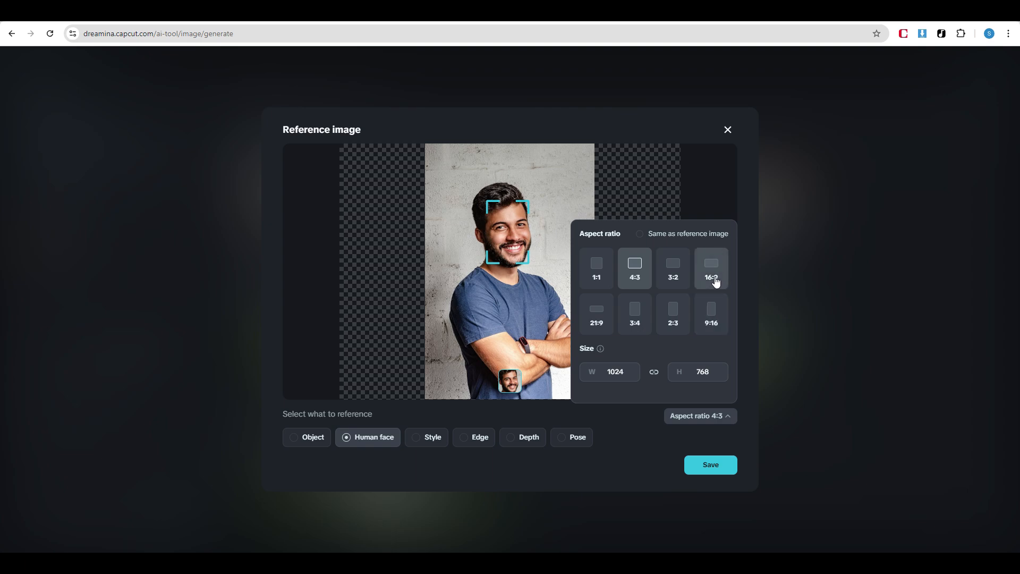
left_click(714, 276)
left_click(701, 465)
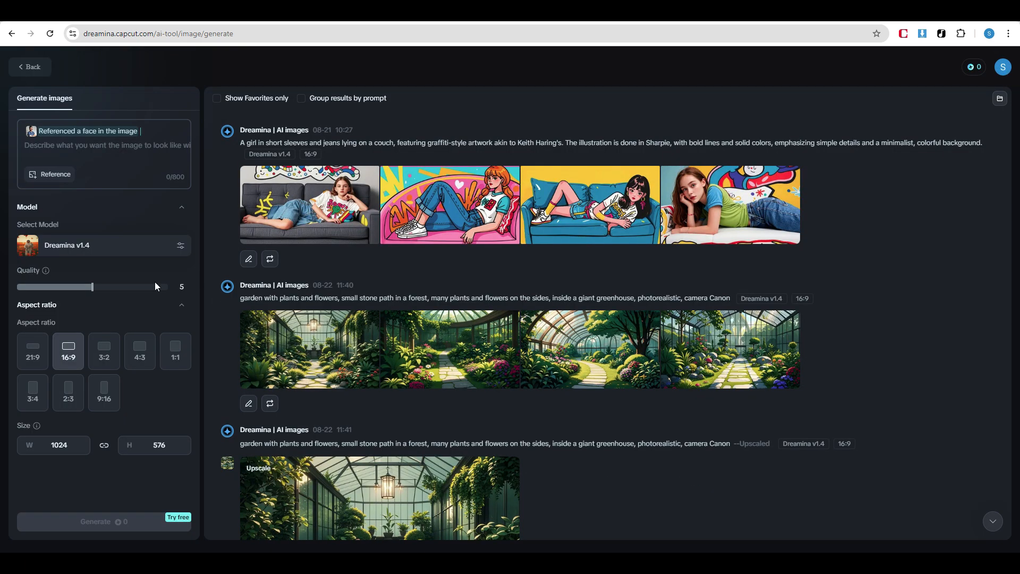
Paste the prompt about a man playing table tennis with intense focus, set quality to 10 and generate the images with Dreamina v1.4
type("A man plays table tennis with intense focus, his quick movements sending the ball darting across the table. The game is a fast blur of action and sound.")
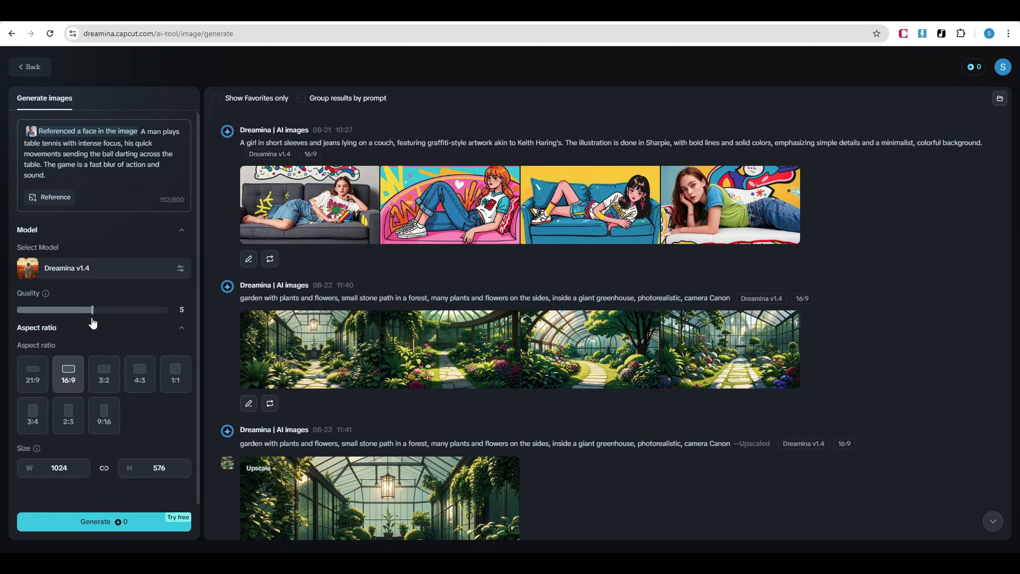
left_click_drag(92, 312, 186, 321)
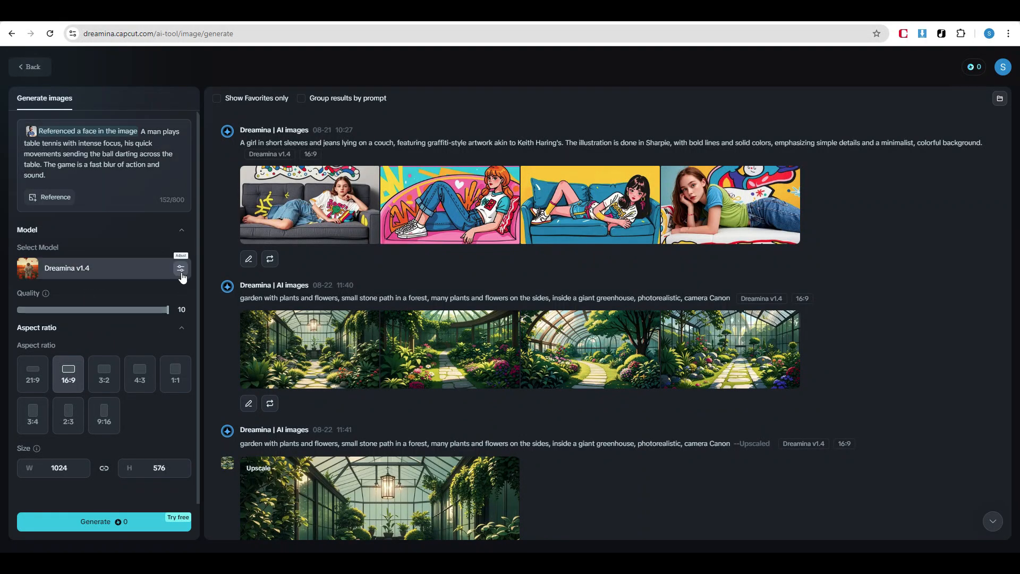
left_click(180, 268)
left_click(168, 313)
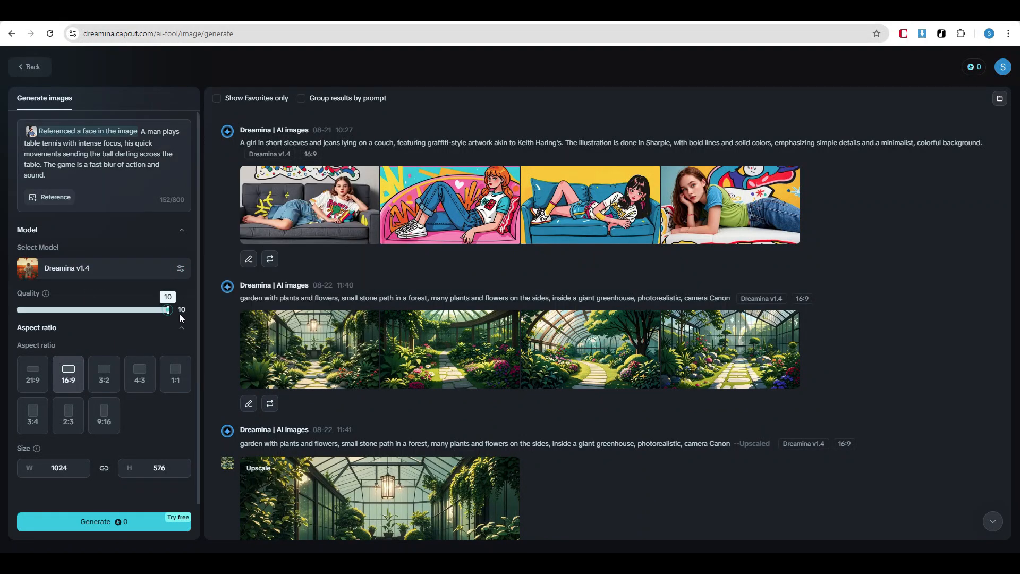
left_click(118, 528)
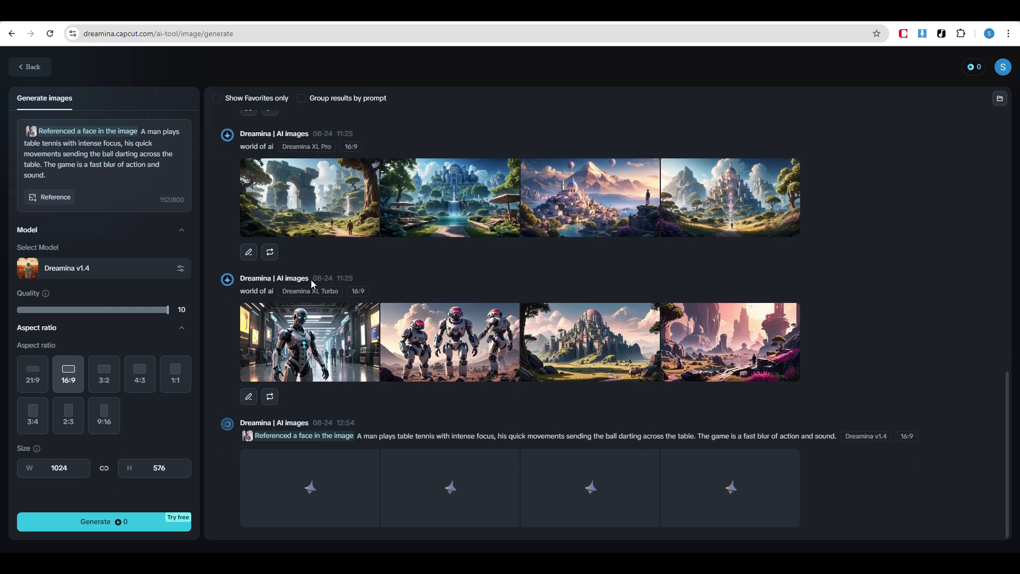
Compare the four generated table tennis images at full size
mouse_move(462, 318)
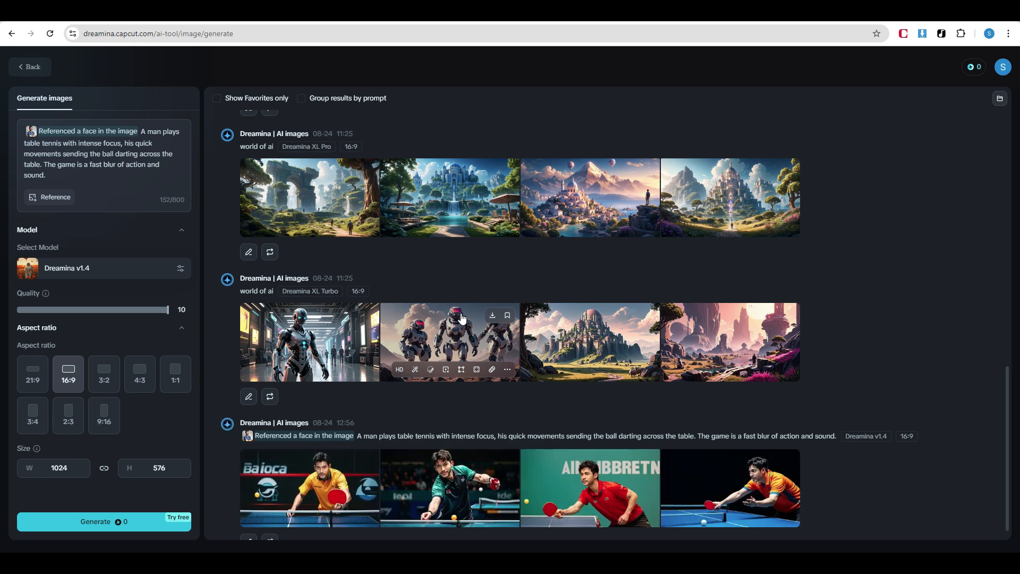
left_click(303, 480)
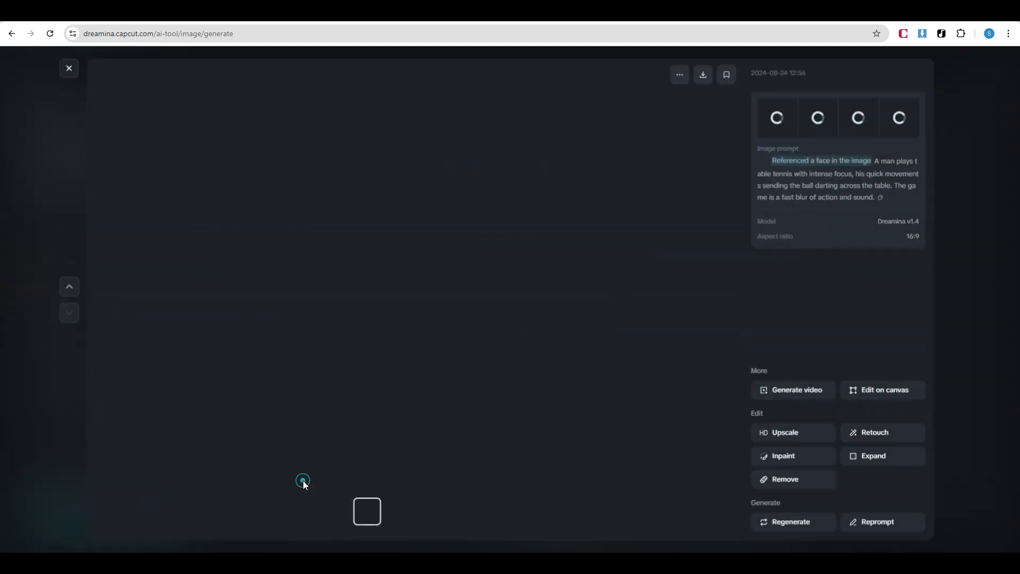
left_click(399, 511)
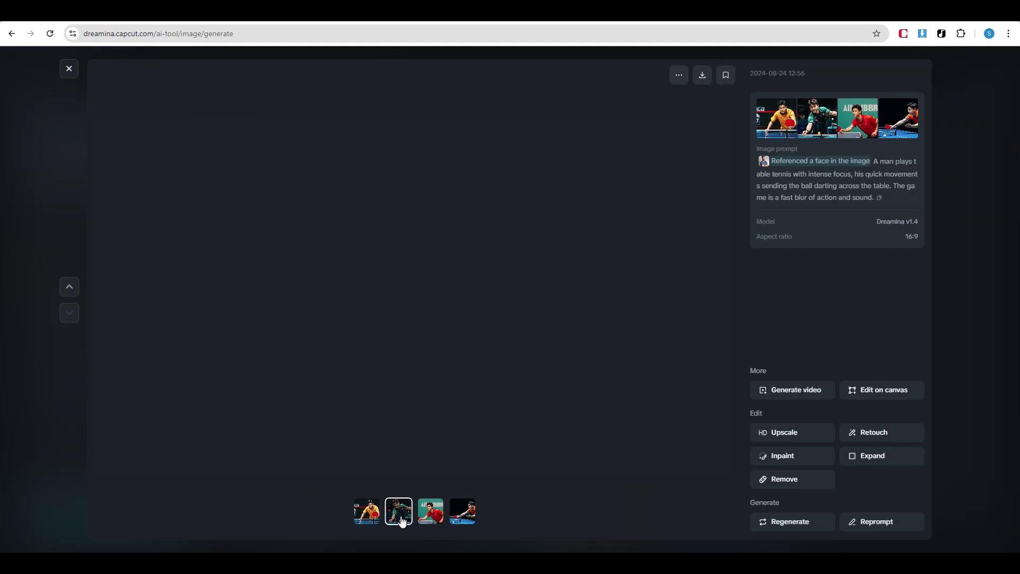
left_click(431, 514)
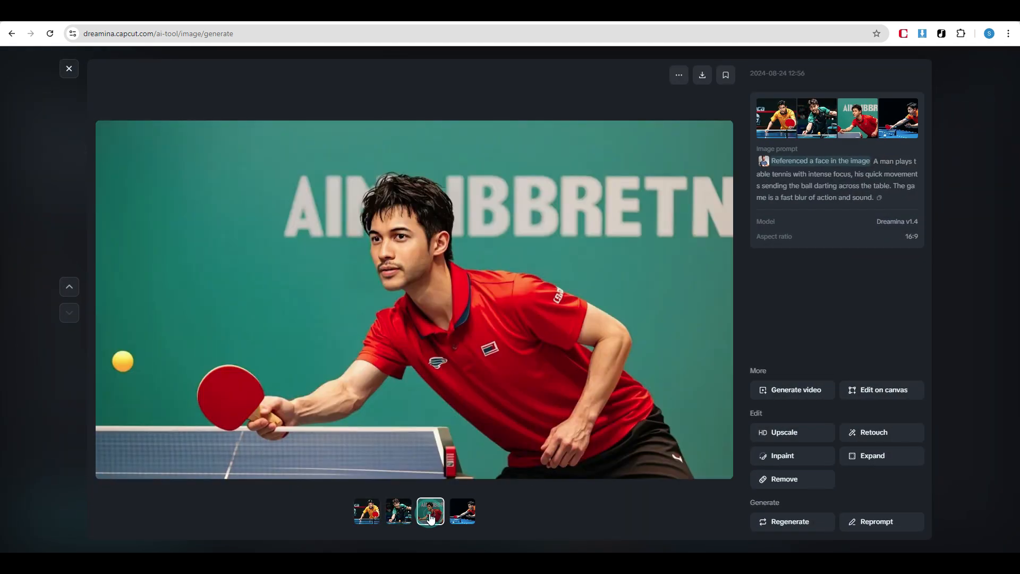
left_click(458, 513)
Change the prompt to "A man plays chess game", keeping the face reference, and select the Dreamina XL Pro model
triple_click(130, 153)
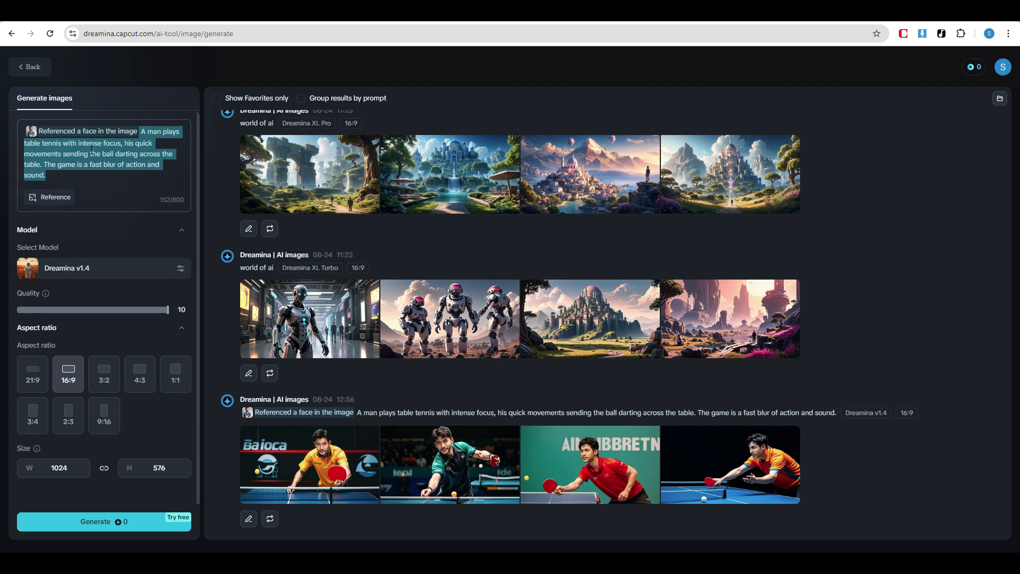
left_click(58, 178)
key("BackSpace")
key("BackSpace")
key("BackSpace")
key("BackSpace")
key("BackSpace")
key("BackSpace")
key("BackSpace")
key("BackSpace")
key("BackSpace")
key("BackSpace")
key("BackSpace")
key("BackSpace")
key("BackSpace")
key("BackSpace")
key("BackSpace")
key("BackSpace")
key("BackSpace")
key("BackSpace")
key("BackSpace")
key("BackSpace")
type("chess game")
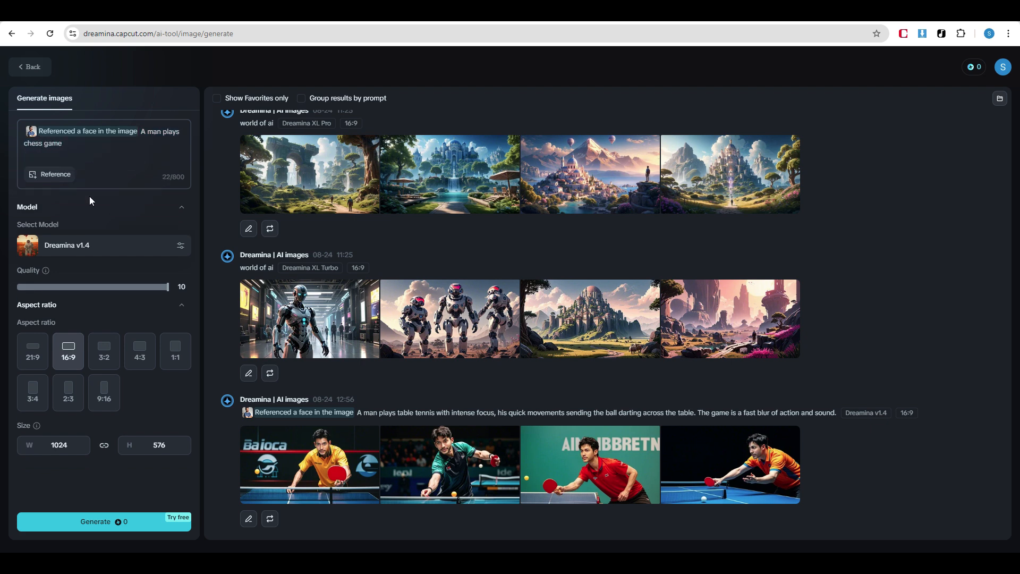
left_click(180, 245)
left_click(292, 237)
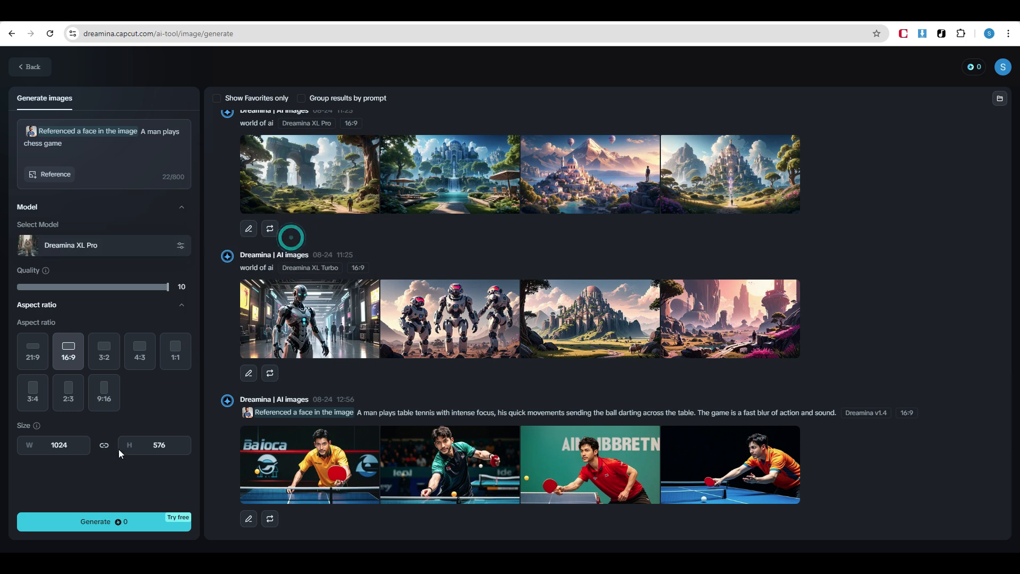
Generate the chess game images with Dreamina XL Pro and view the results one by one at full size
left_click(117, 524)
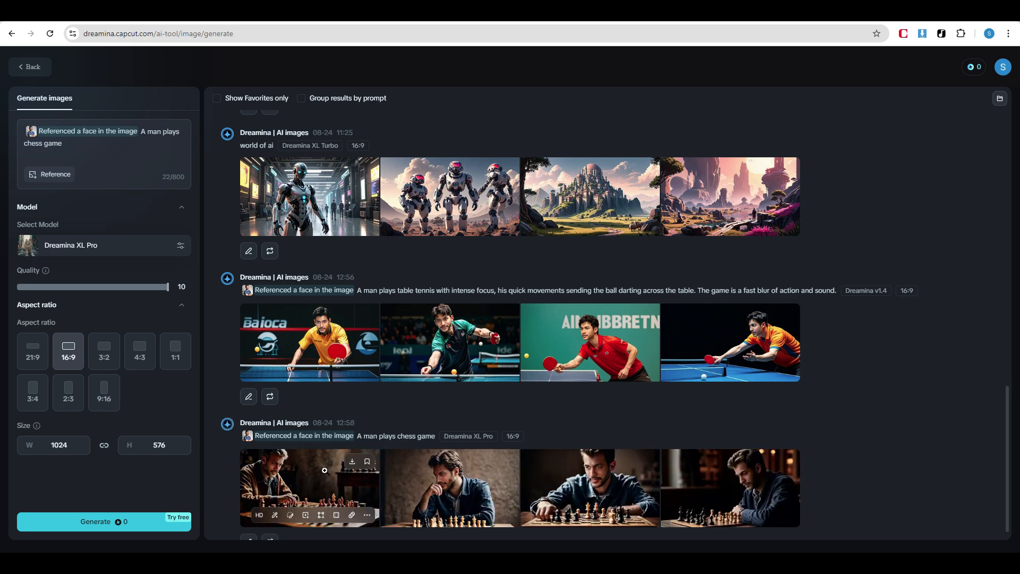
left_click(332, 474)
left_click(399, 511)
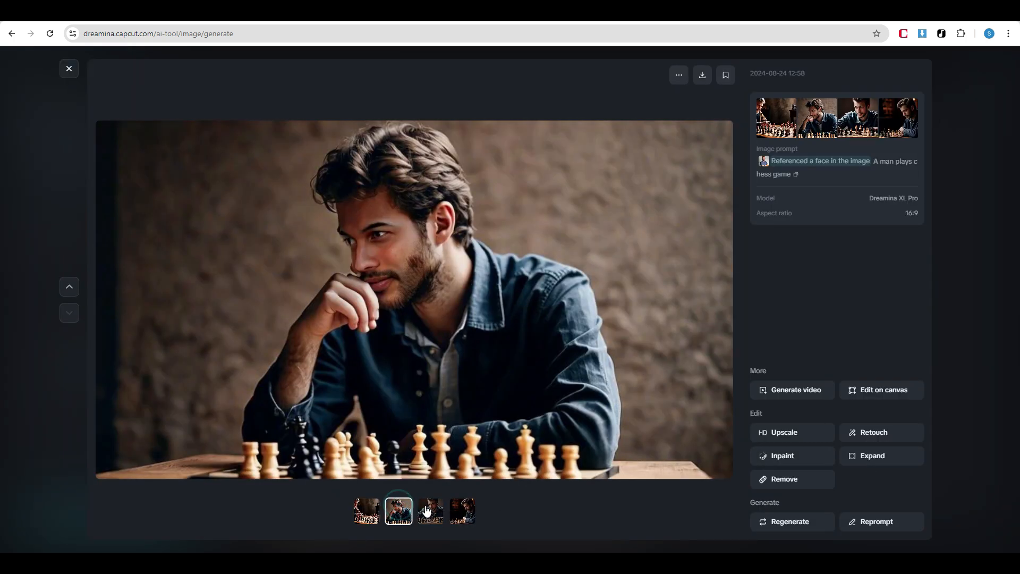
left_click(431, 512)
left_click(462, 511)
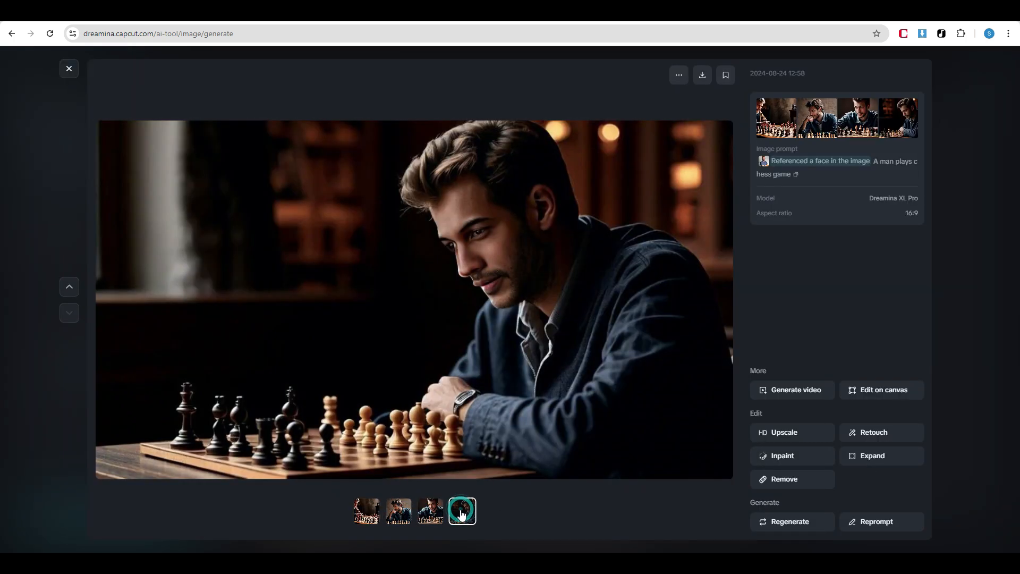
left_click(69, 67)
Switch the model to Dreamina v1.4 and generate the chess game images again
left_click(186, 253)
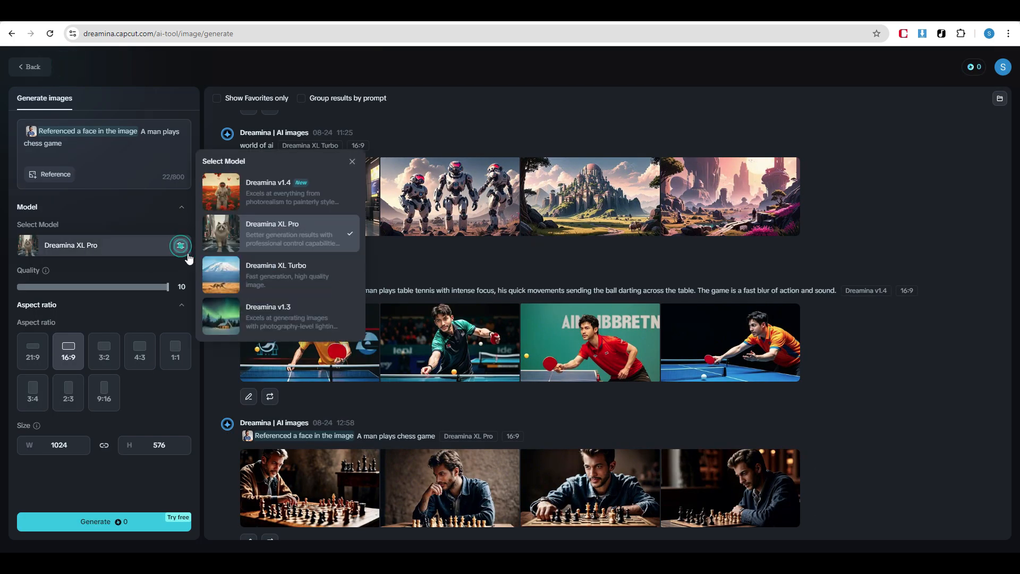
left_click(246, 189)
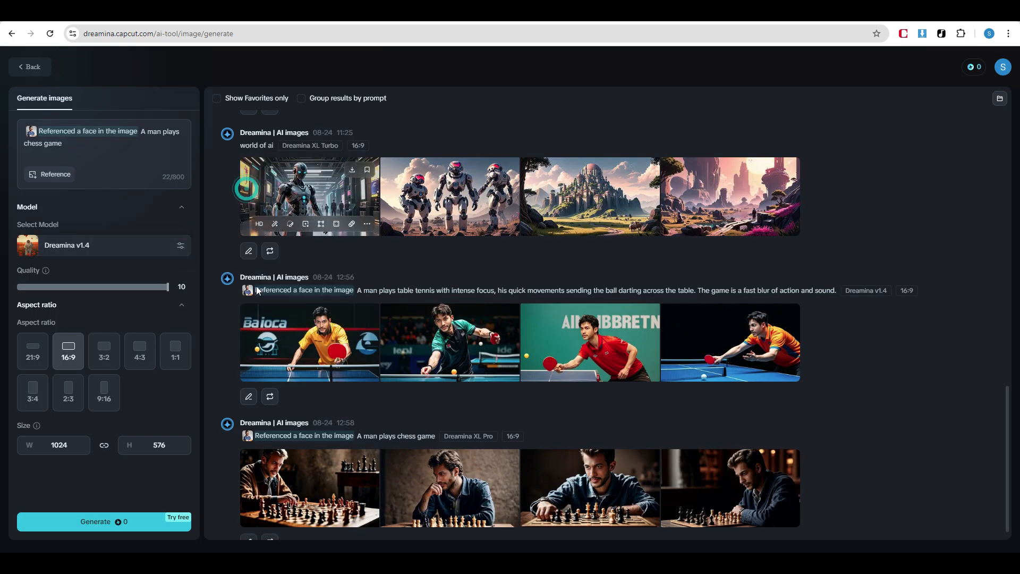
left_click(111, 524)
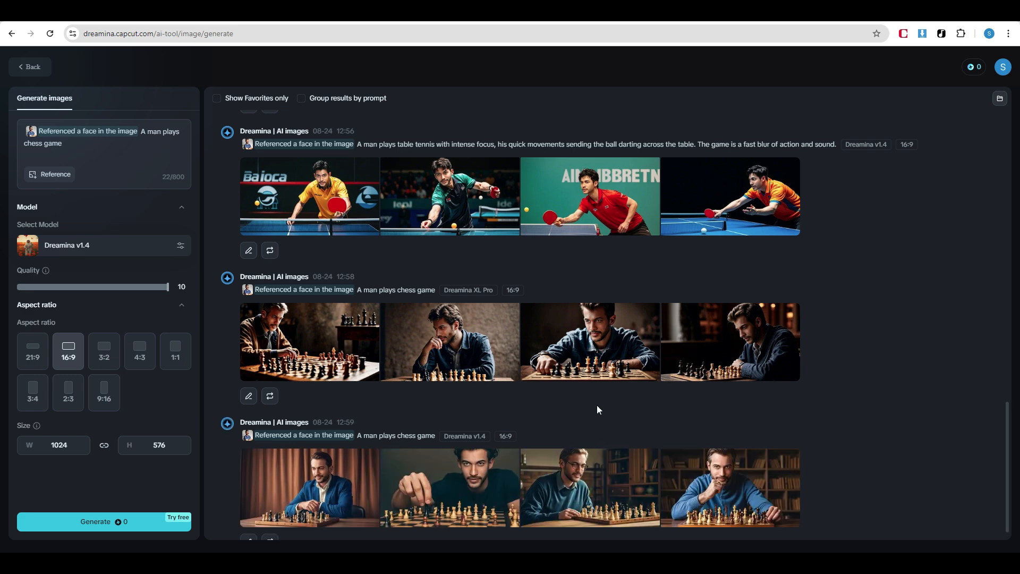
Compare the four chess images generated with Dreamina v1.4 at full size
left_click(326, 482)
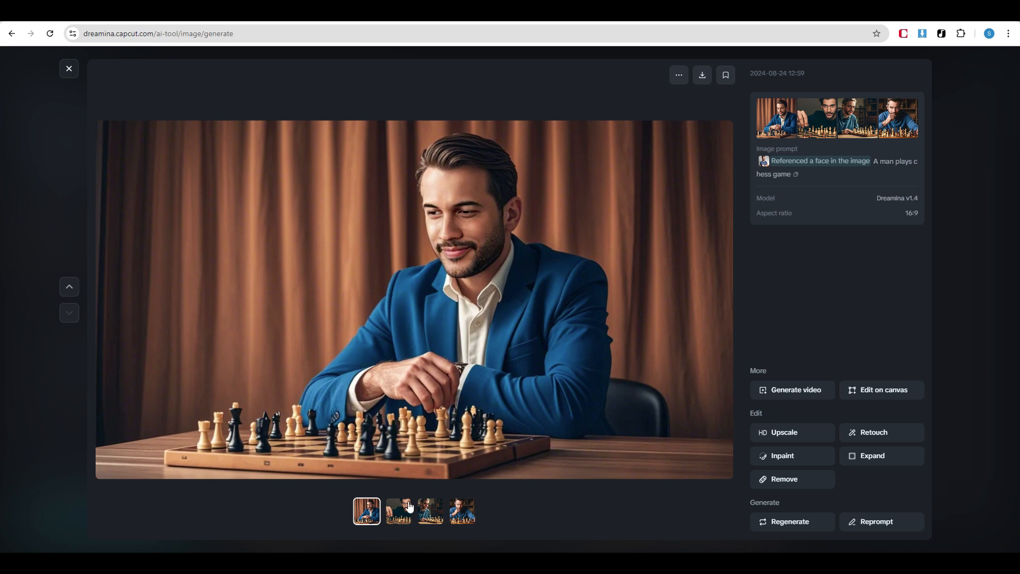
left_click(405, 509)
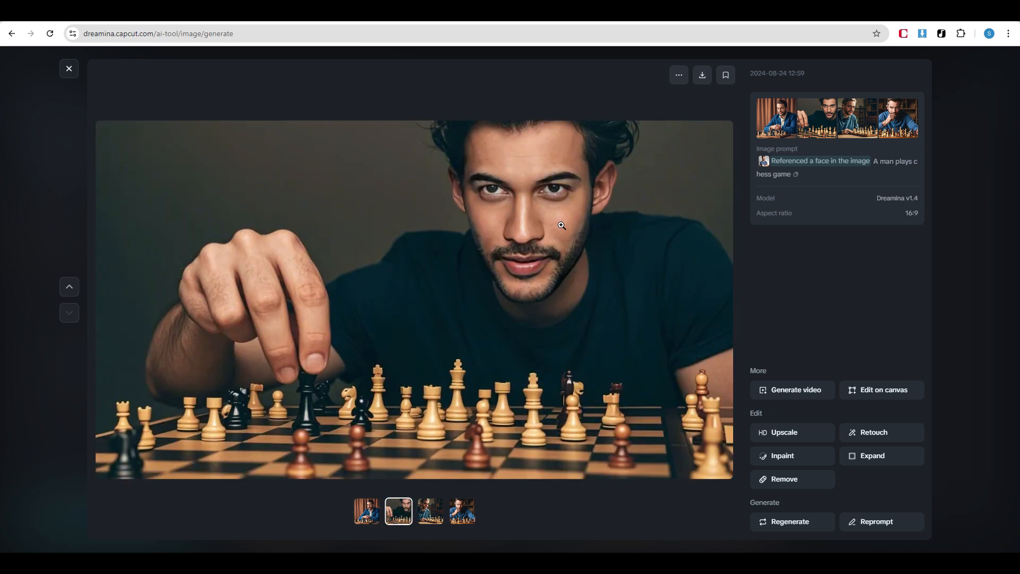
left_click(430, 511)
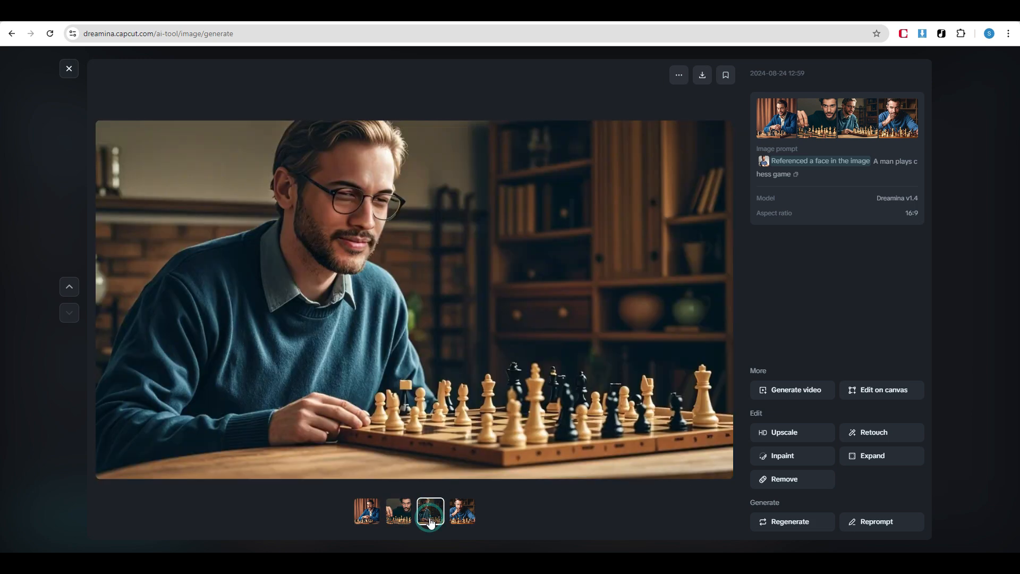
left_click(459, 514)
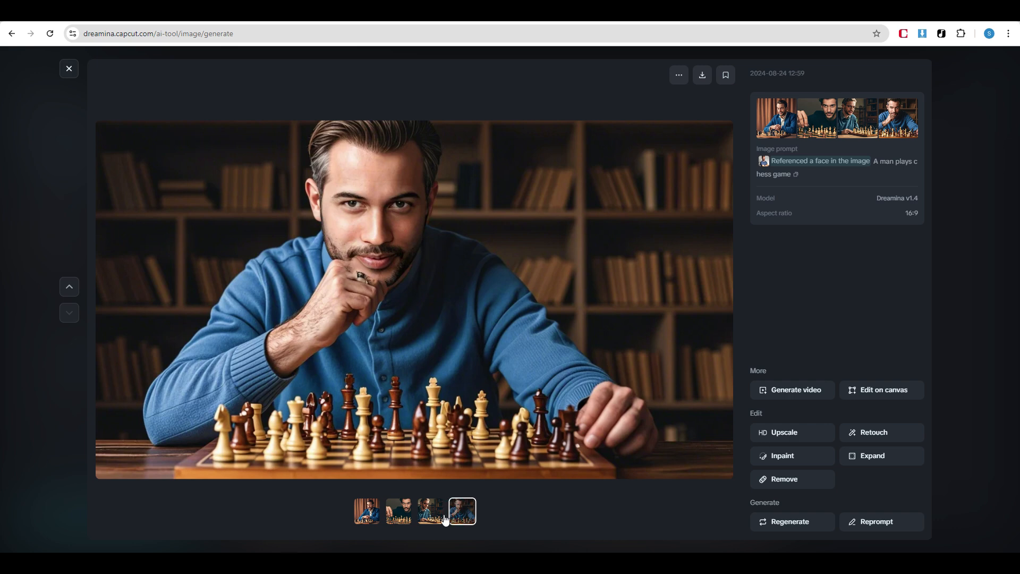
Download the second chess image, showing the man in a dark T-shirt moving a piece, and close the full-size view
left_click(404, 514)
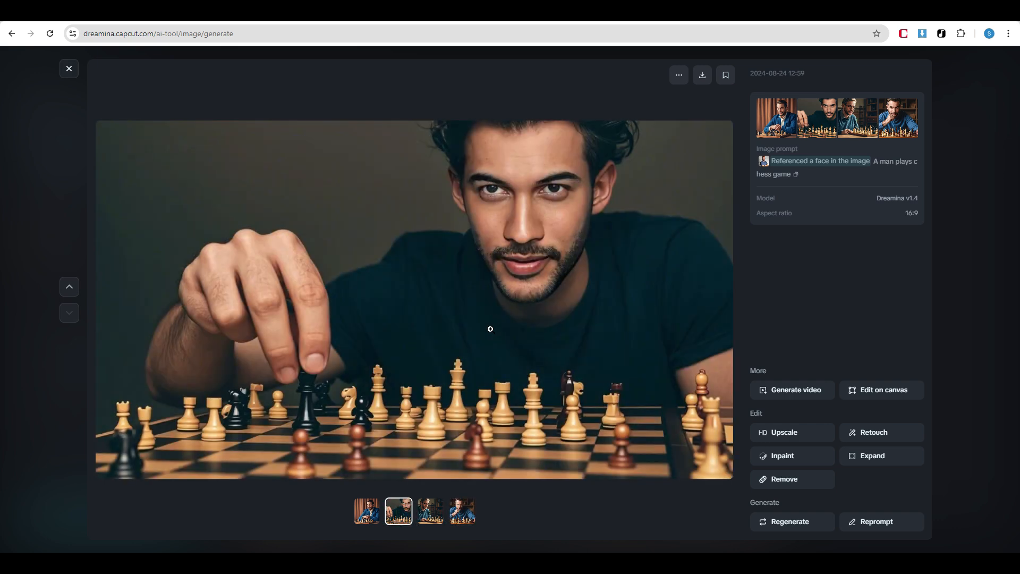
left_click(703, 75)
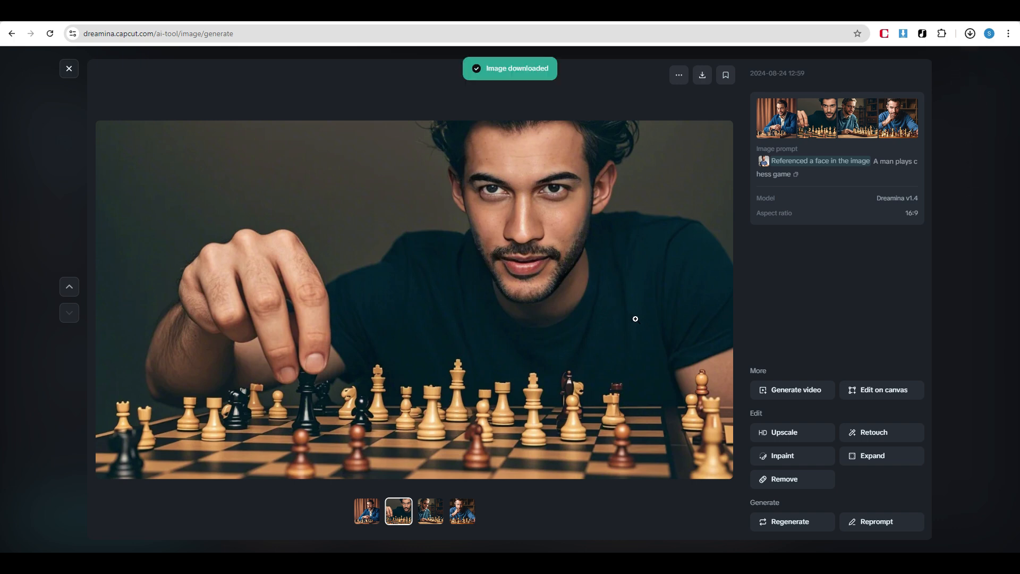
key("Escape")
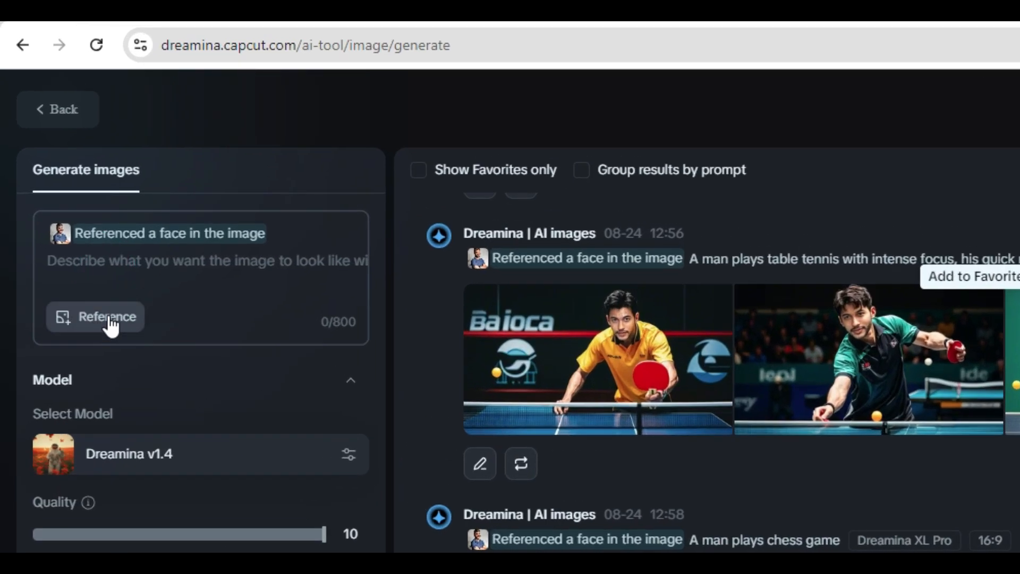
Add the photo of the smiling young man with a guitar as a second reference image, using its depth
left_click(109, 319)
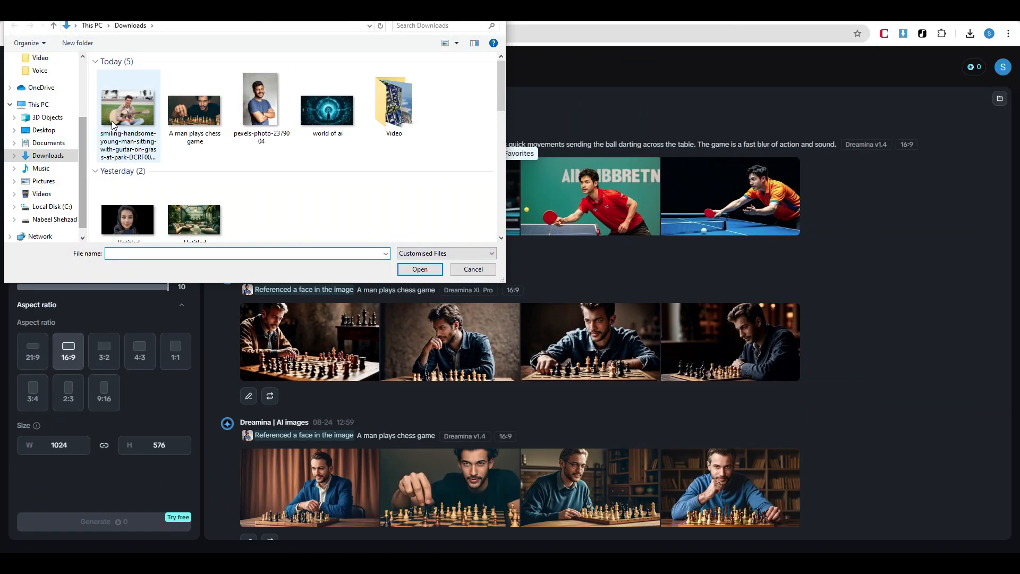
left_click(112, 126)
left_click(431, 272)
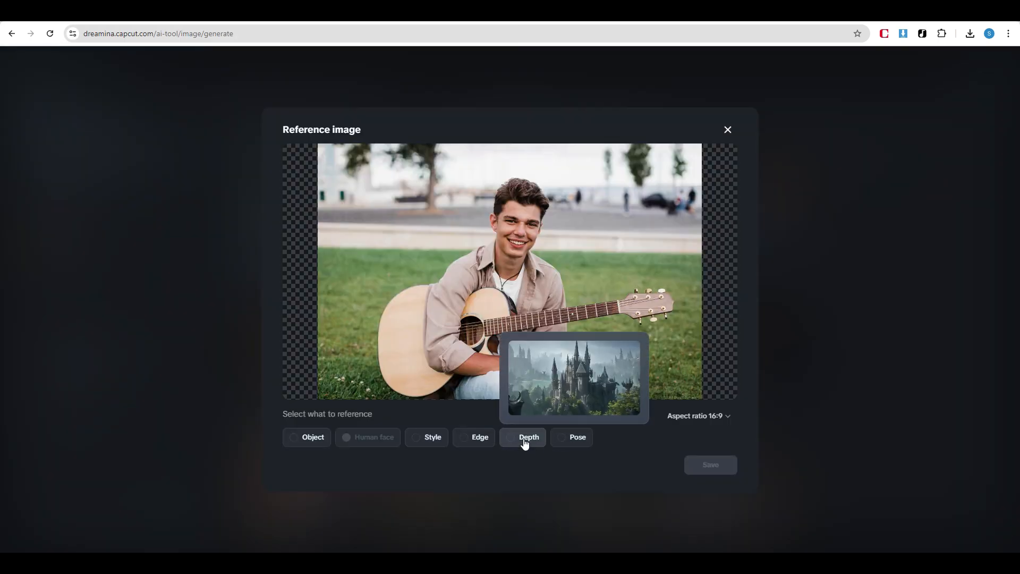
left_click(524, 437)
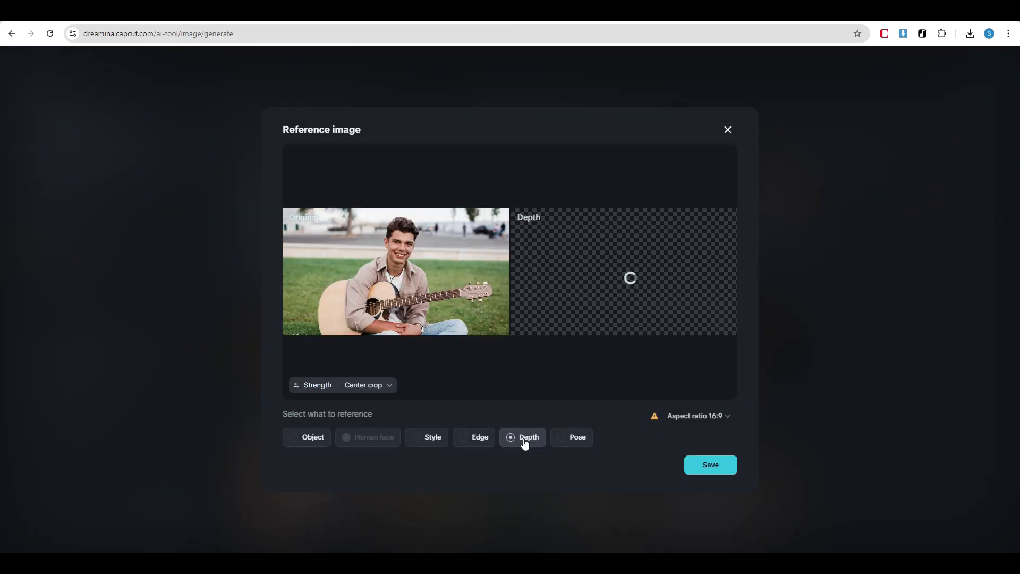
left_click(712, 465)
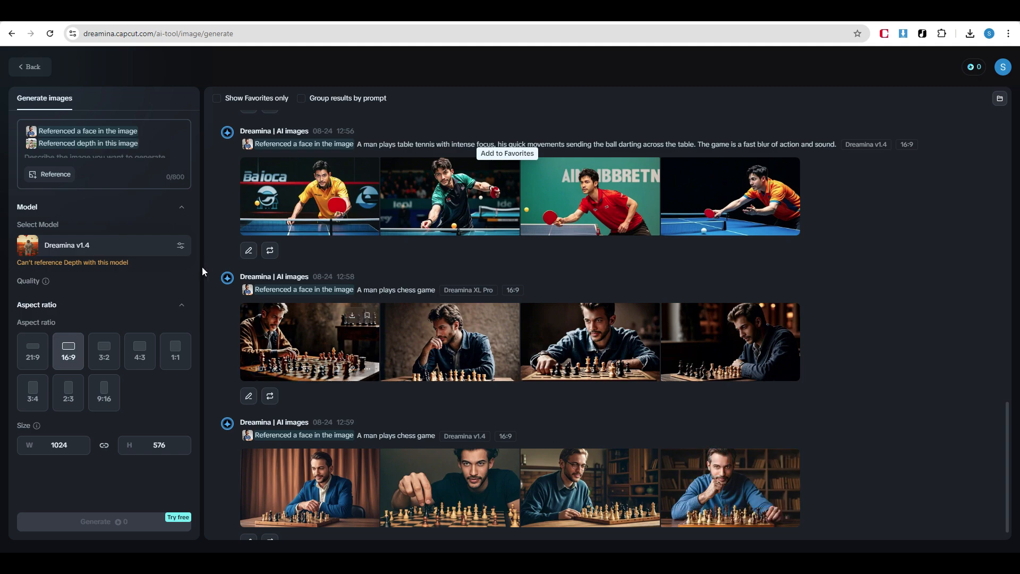
Paste the prompt "A man playing guitar.", select the Dreamina XL Pro model and generate the images
type("\"A man playing guitar.\"")
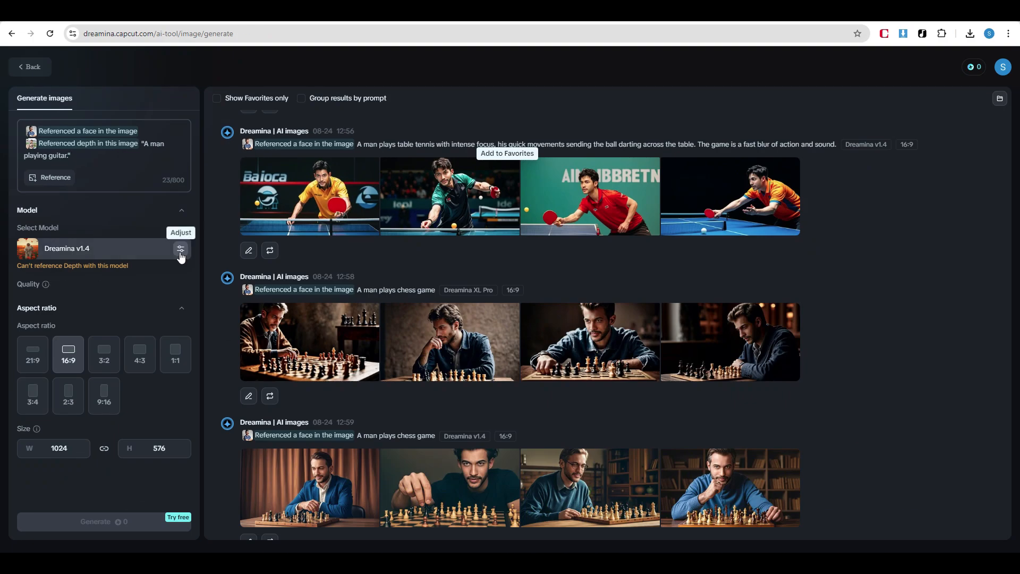
left_click(180, 256)
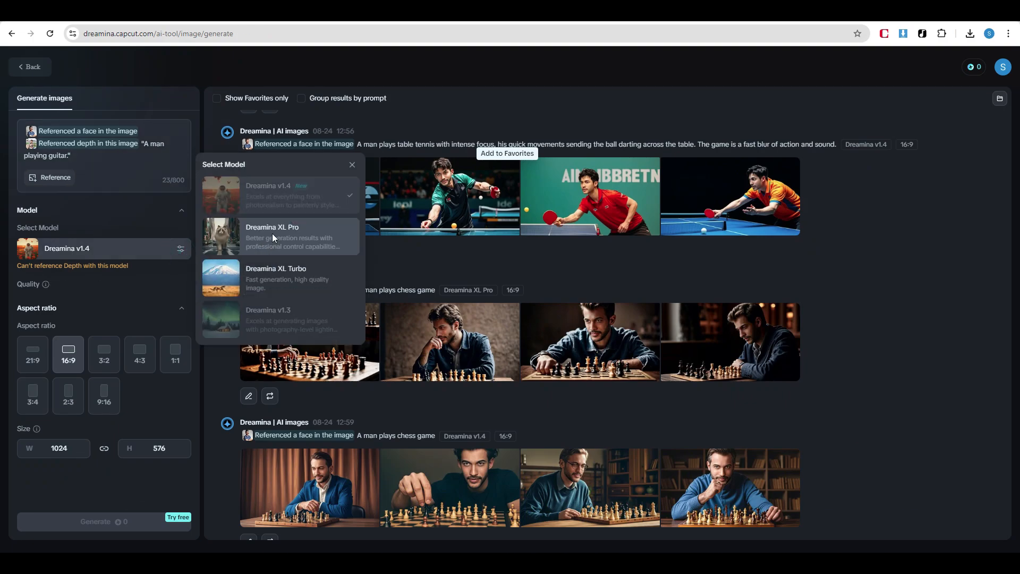
left_click(272, 233)
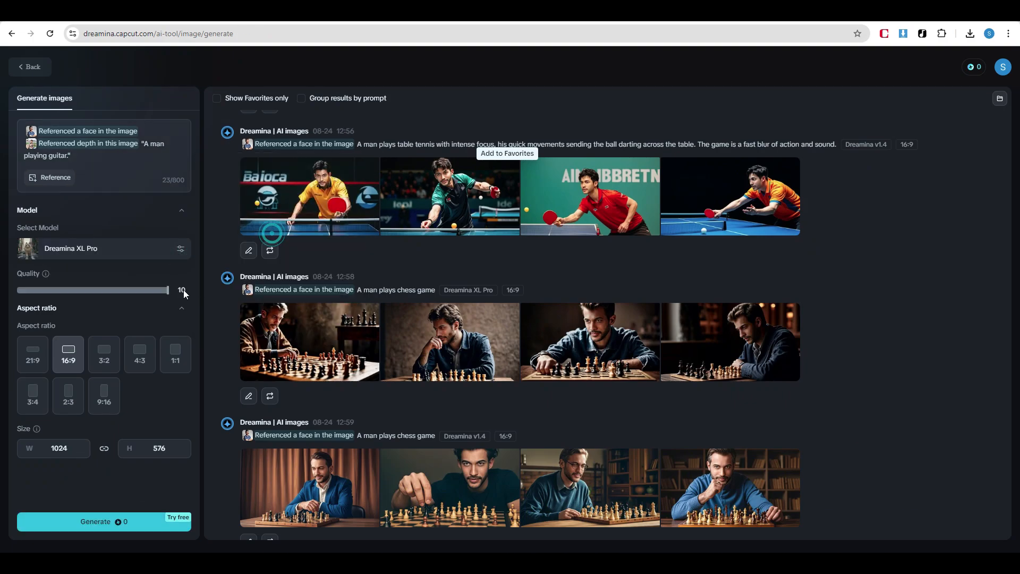
left_click(98, 523)
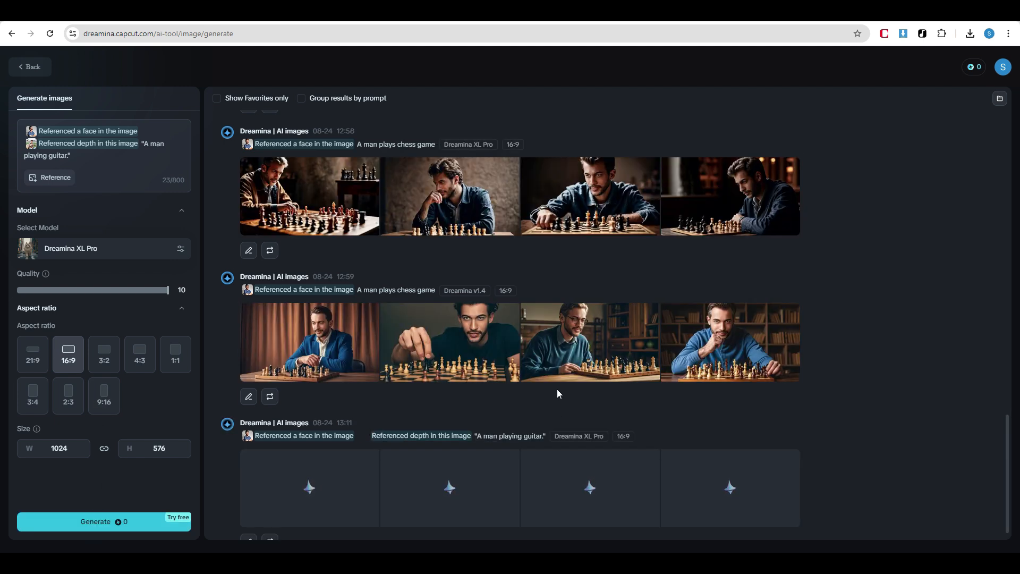
Compare the four guitar images at full size and open the last one, with the brown shirt, for editing on the canvas
left_click(292, 458)
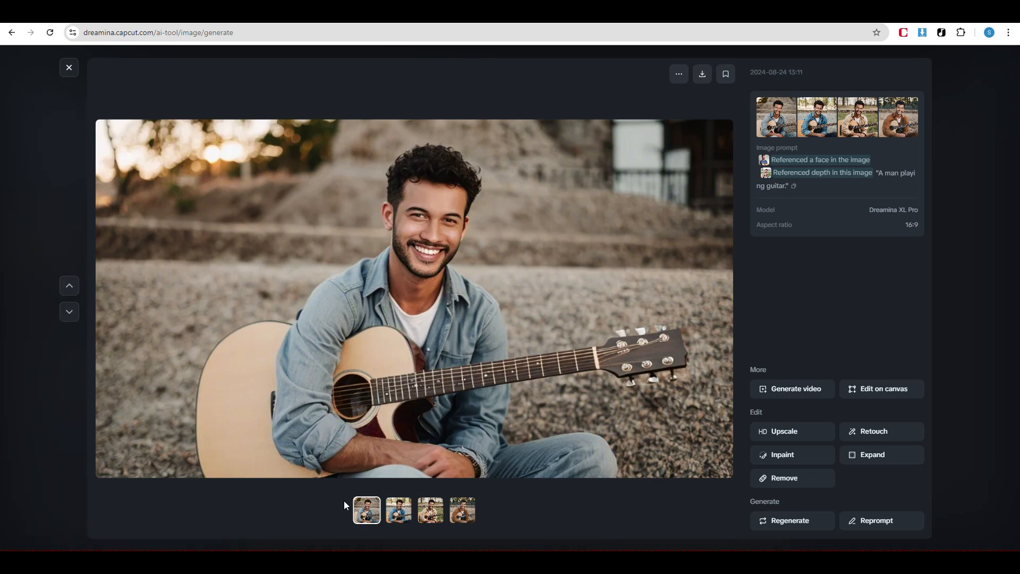
left_click(399, 513)
left_click(431, 513)
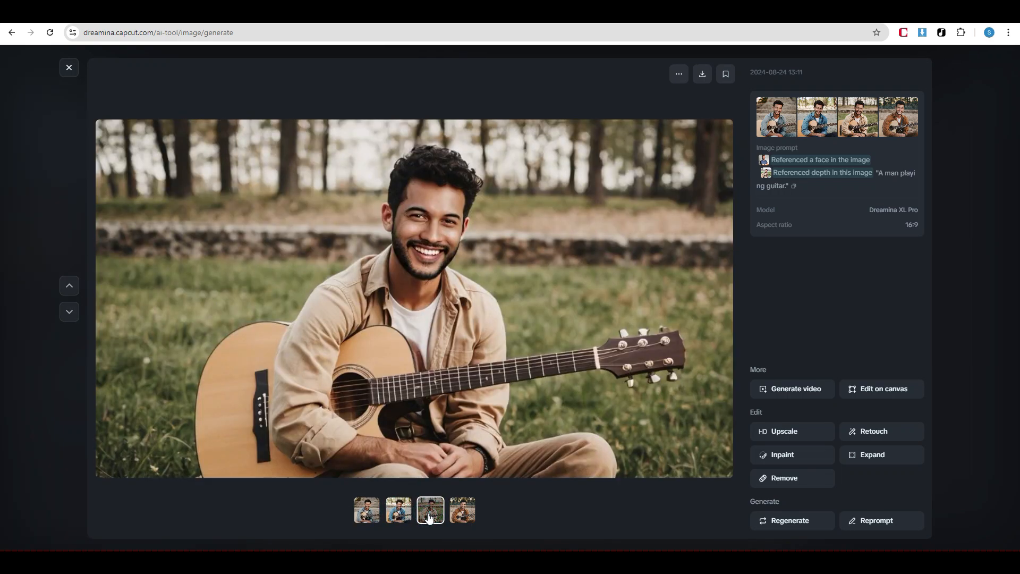
left_click(462, 516)
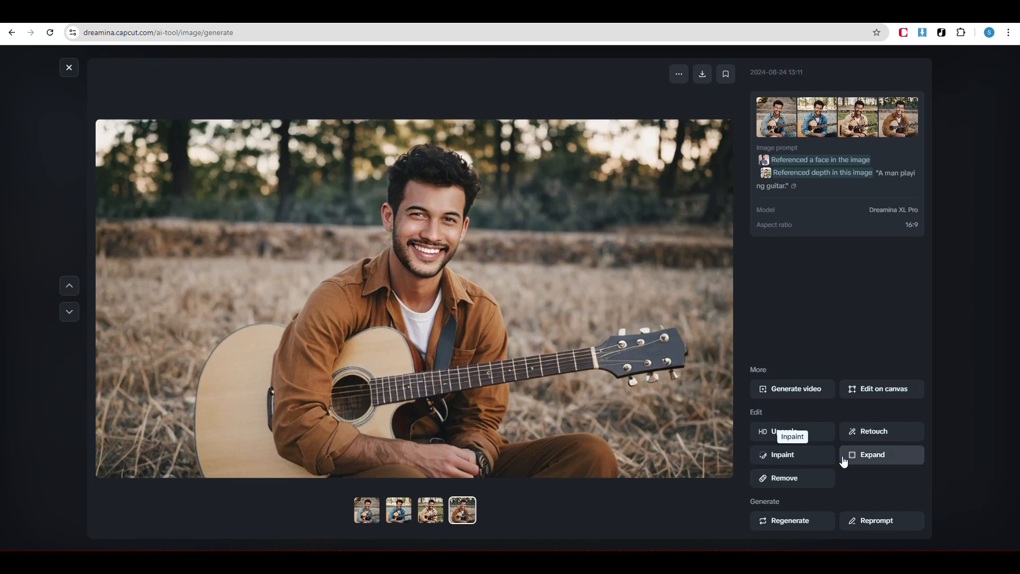
left_click(882, 393)
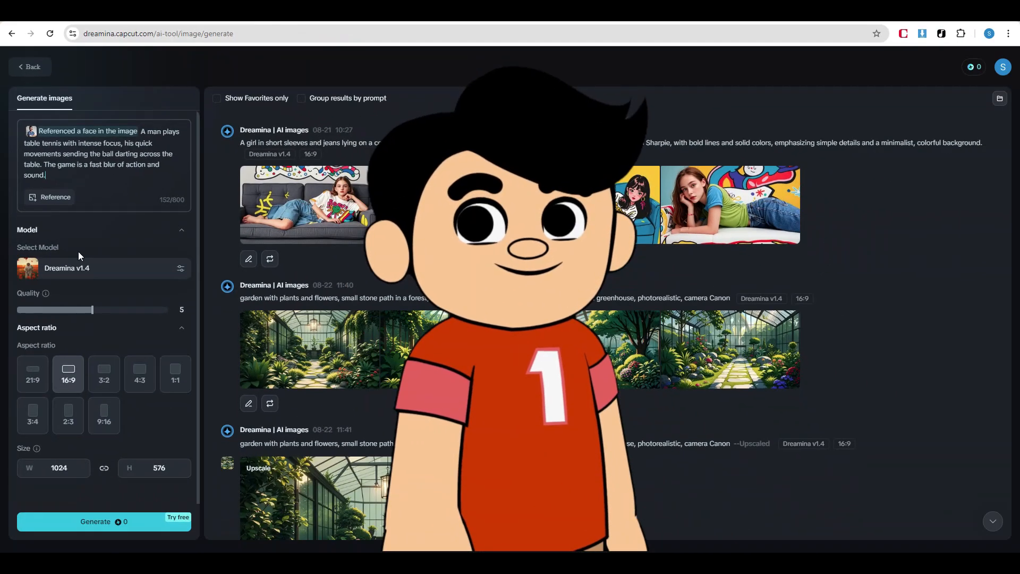
left_click_drag(92, 319, 118, 314)
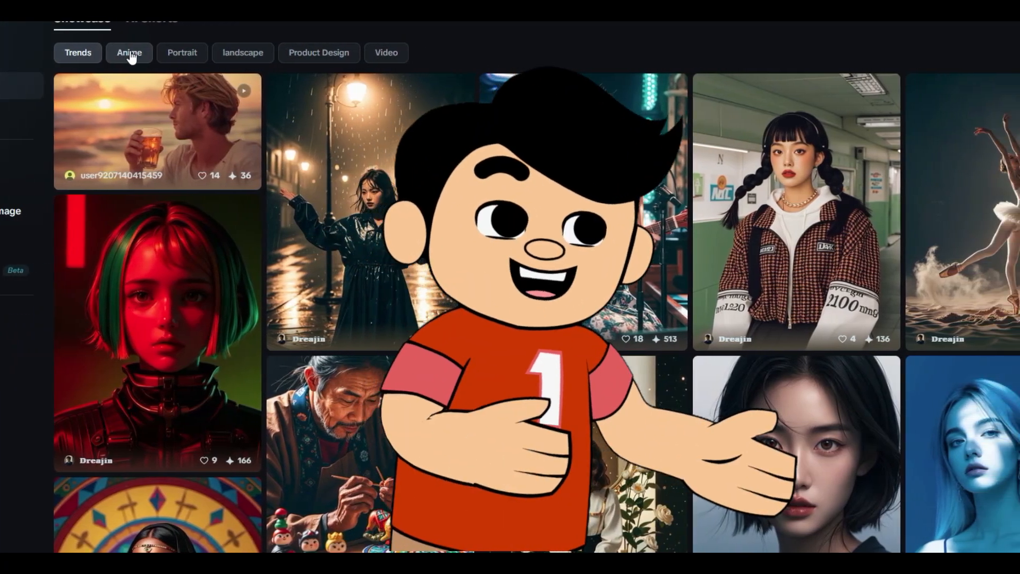
Browse the Portrait and landscape categories of the showcase
left_click(158, 52)
left_click(148, 56)
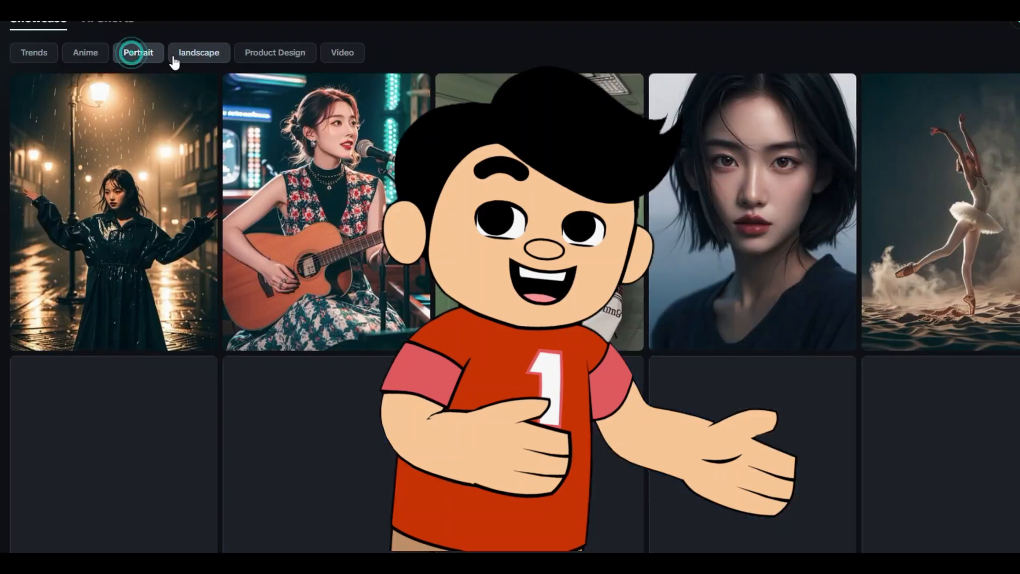
left_click(195, 55)
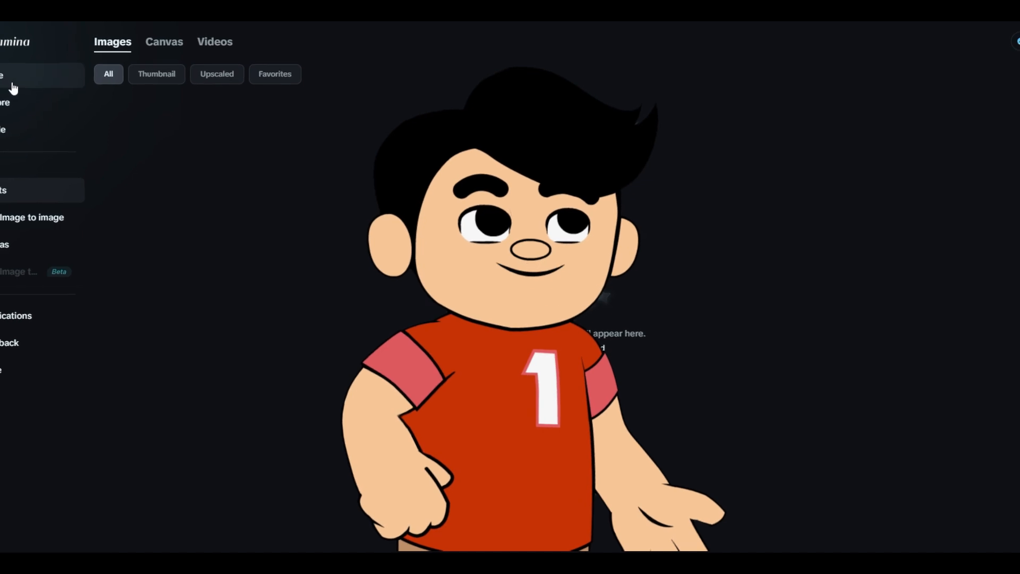
Go to the home page and open the image generator with an empty prompt
left_click(10, 78)
left_click(65, 228)
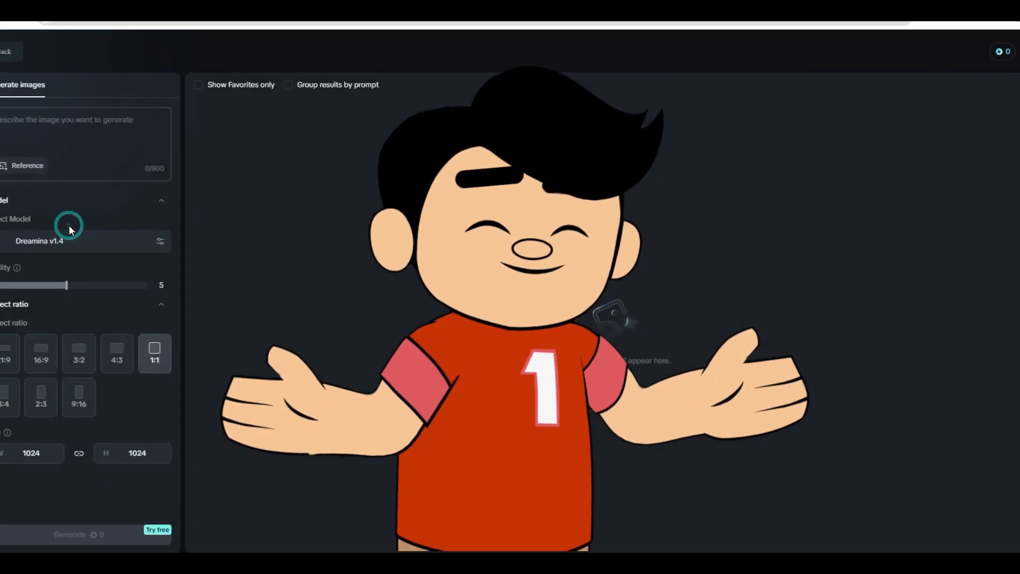